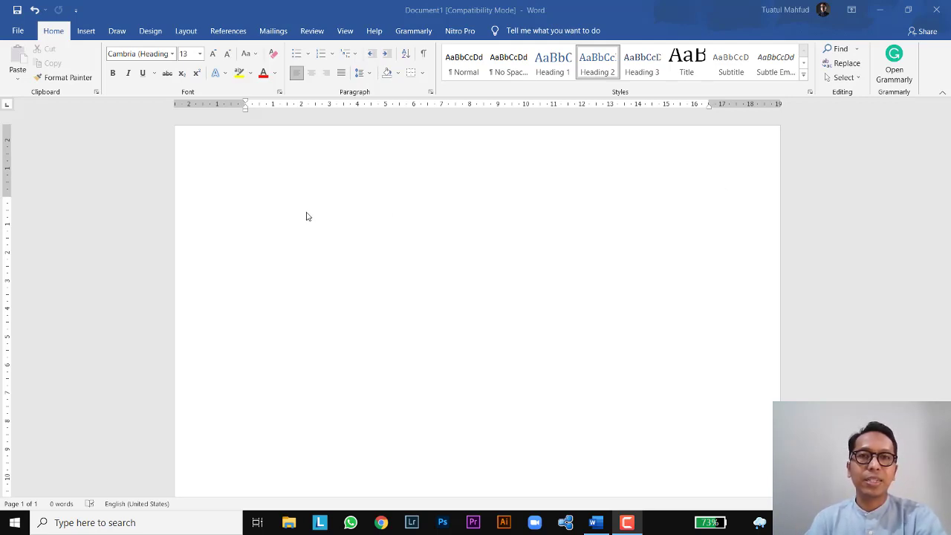
- Write "BAB I PENDAHLUAN" as the chapter title on the first line of the blank document
click(281, 195)
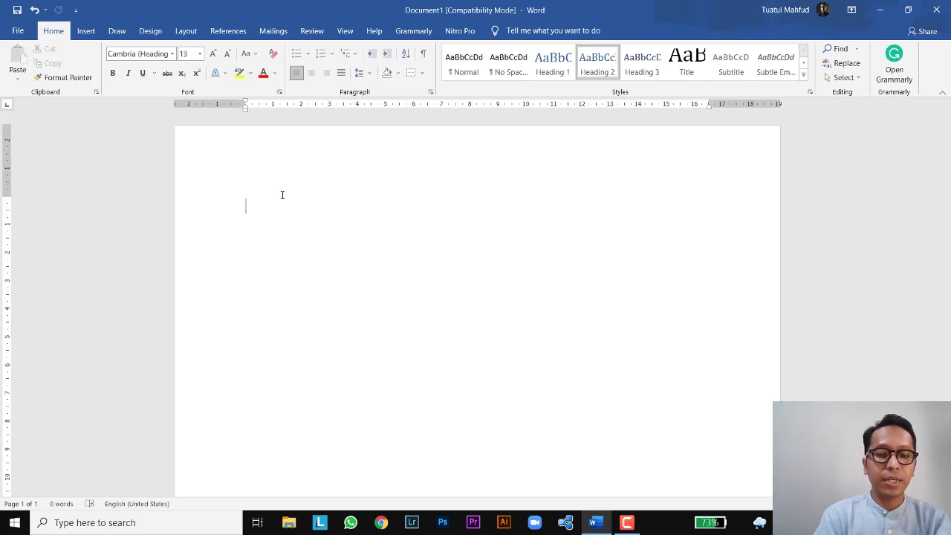
key(Caps_Lock)
text(BABA)
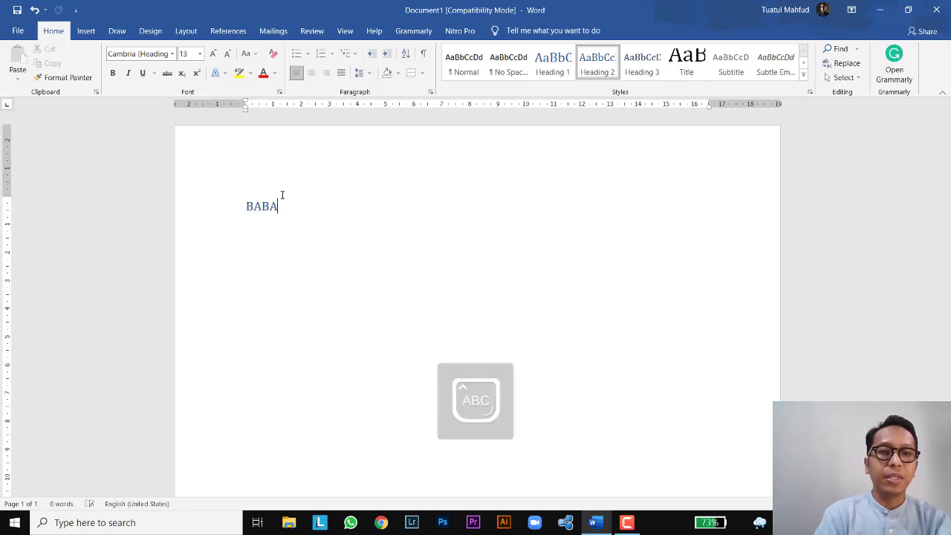
key(BackSpace)
text(I)
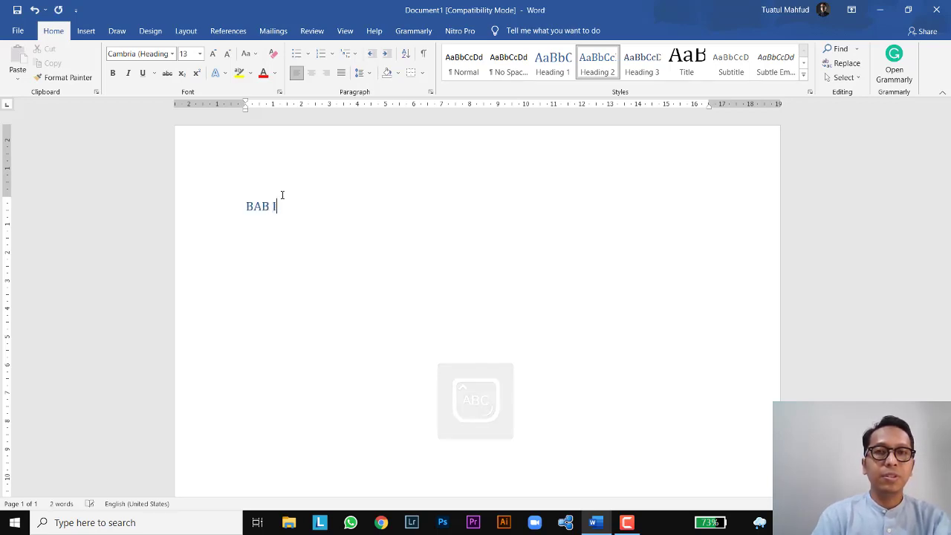
click(208, 211)
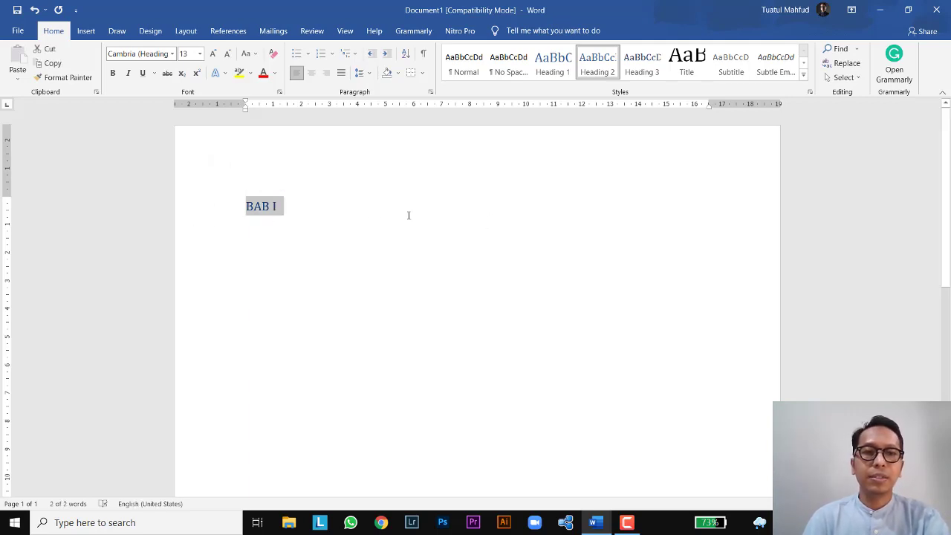
click(348, 211)
text(PENDAHLUAN)
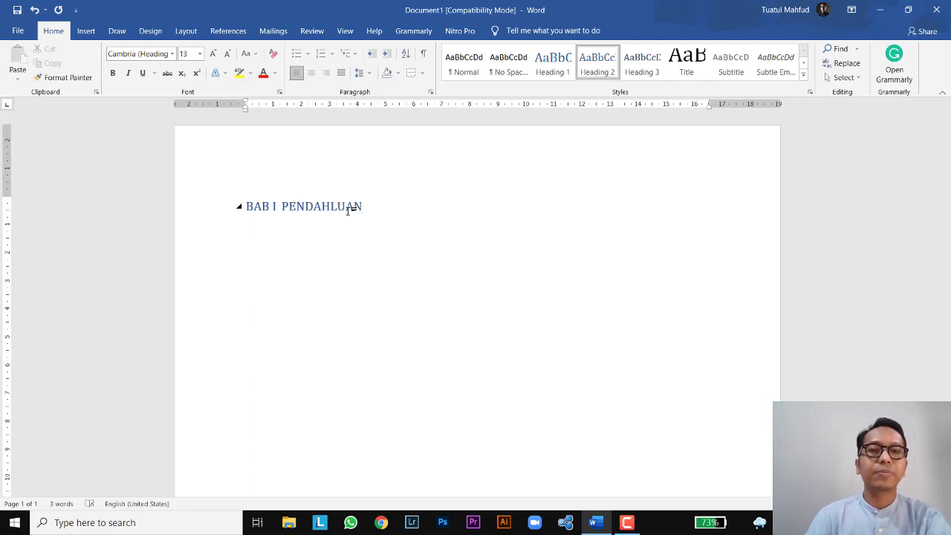
- Apply the Heading 1 style to the chapter title and set its font to 12 pt Times New Roman
click(179, 210)
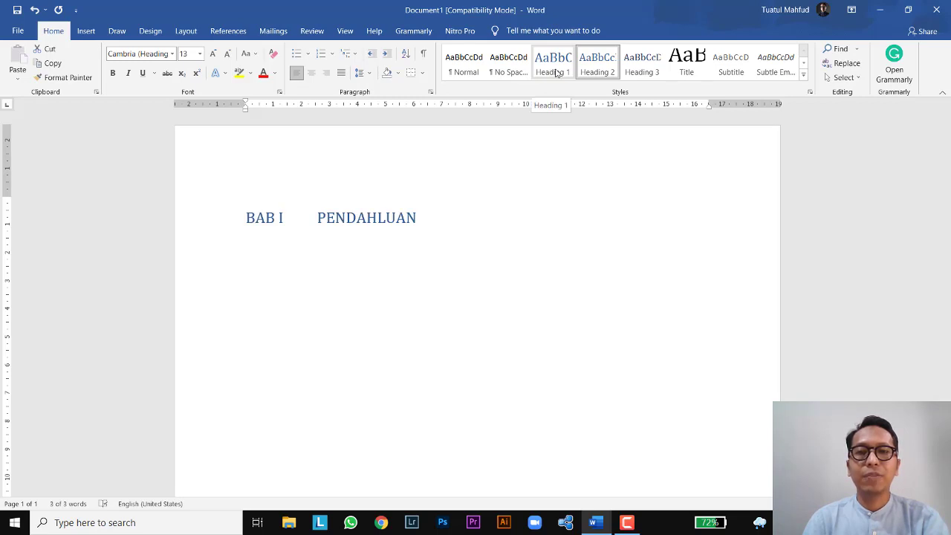
click(555, 72)
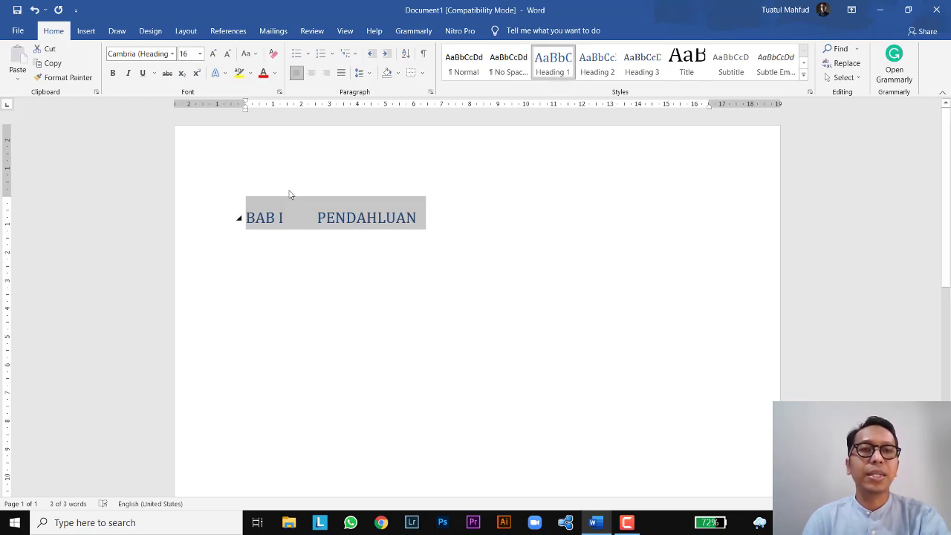
click(200, 54)
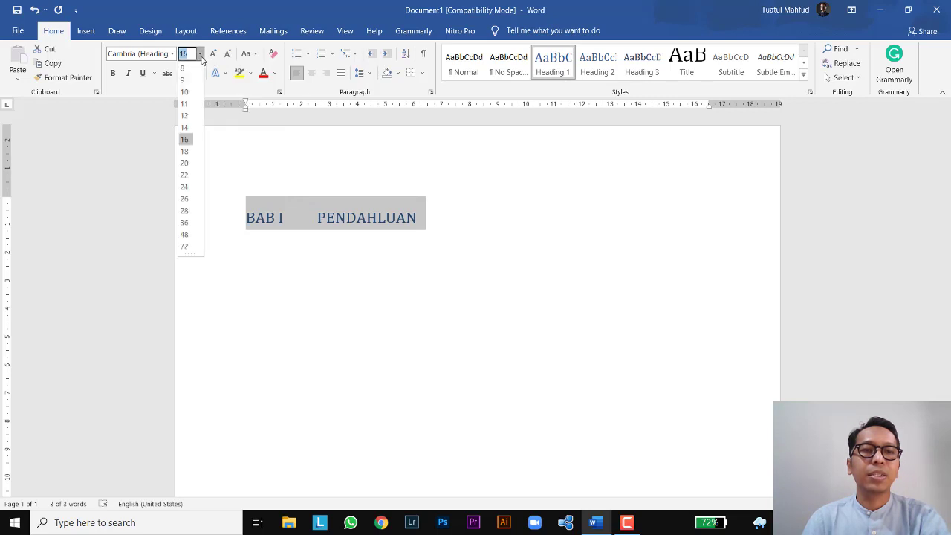
click(185, 116)
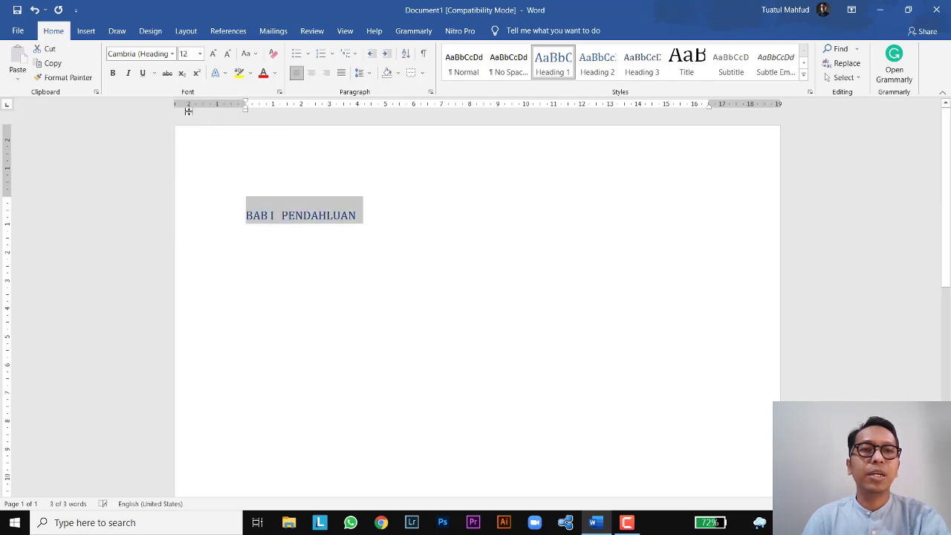
click(172, 54)
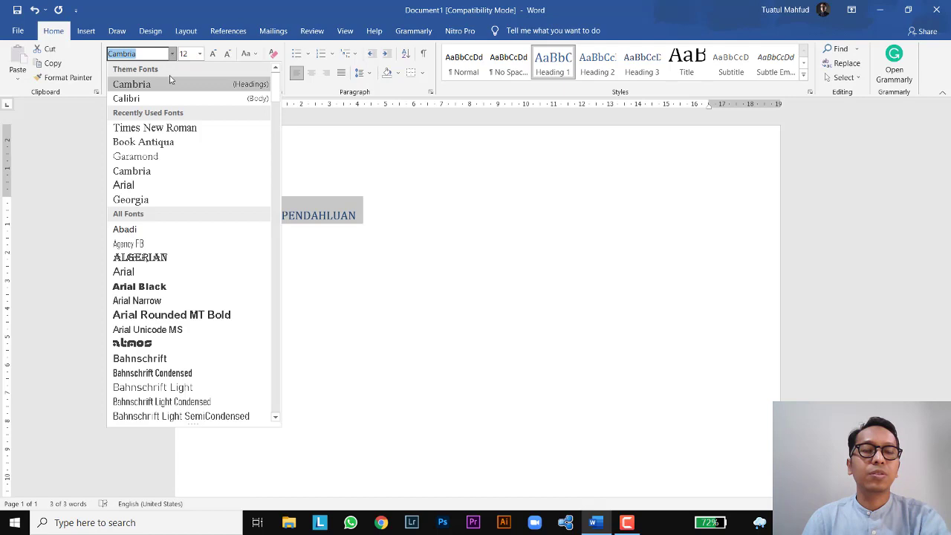
click(177, 129)
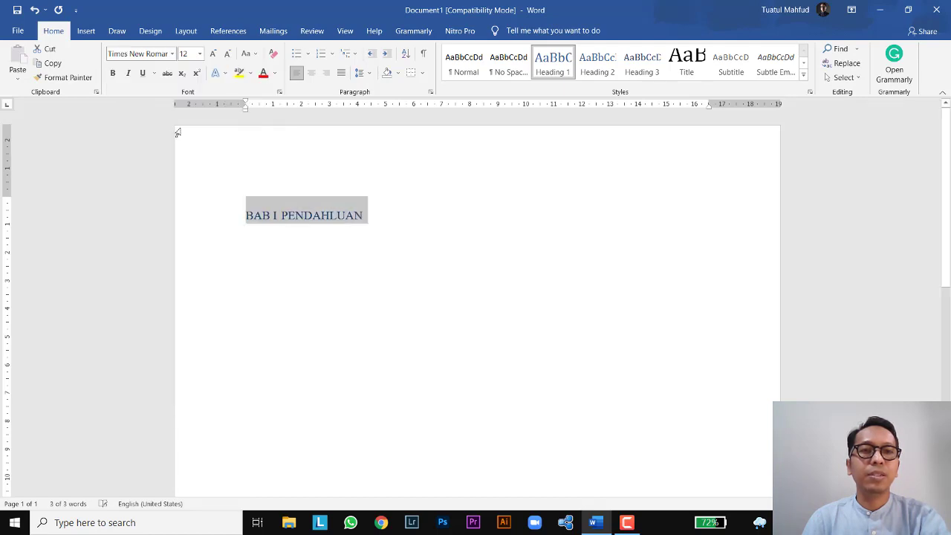
- Set the chapter title's font color to black and center it
click(275, 73)
click(272, 116)
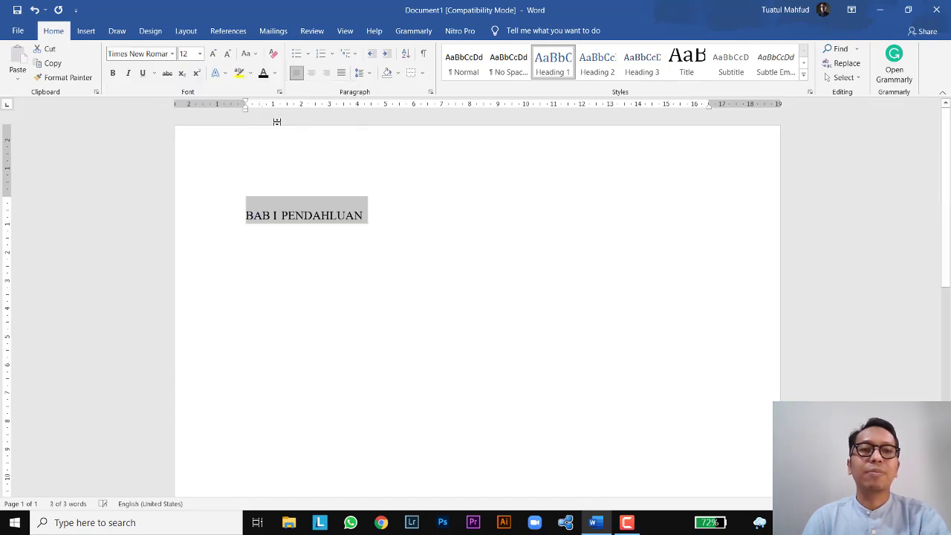
click(311, 72)
click(550, 214)
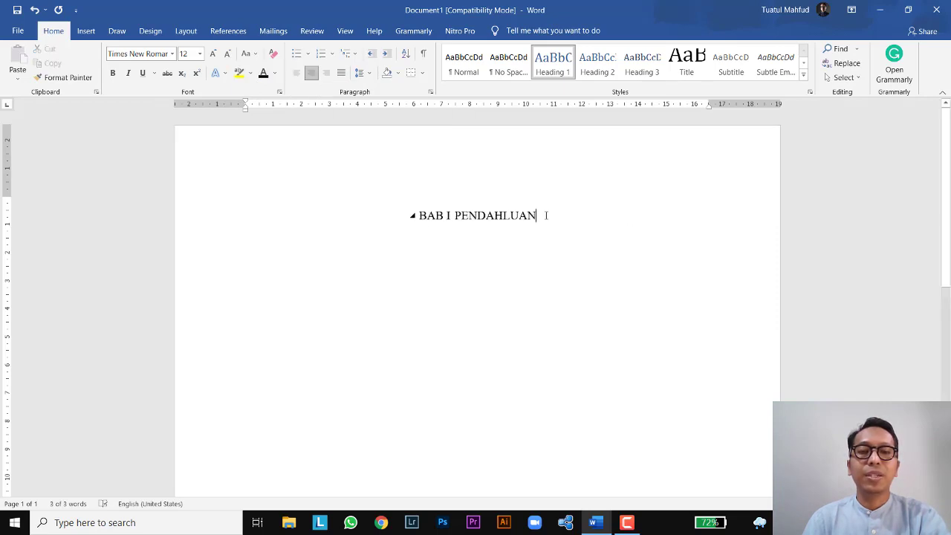
- Correct the misspelled word in the chapter title to "PENDAHULUAN"
click(503, 215)
text(U)
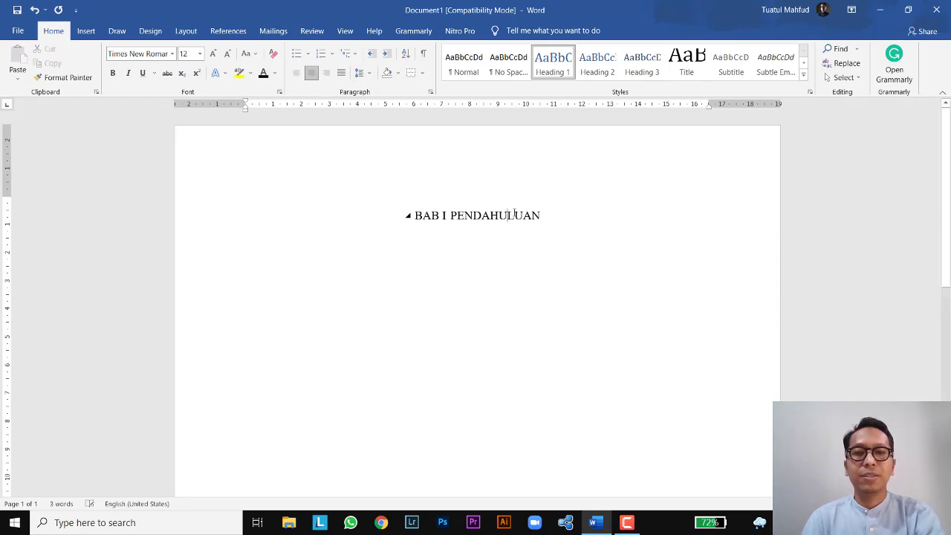
click(420, 212)
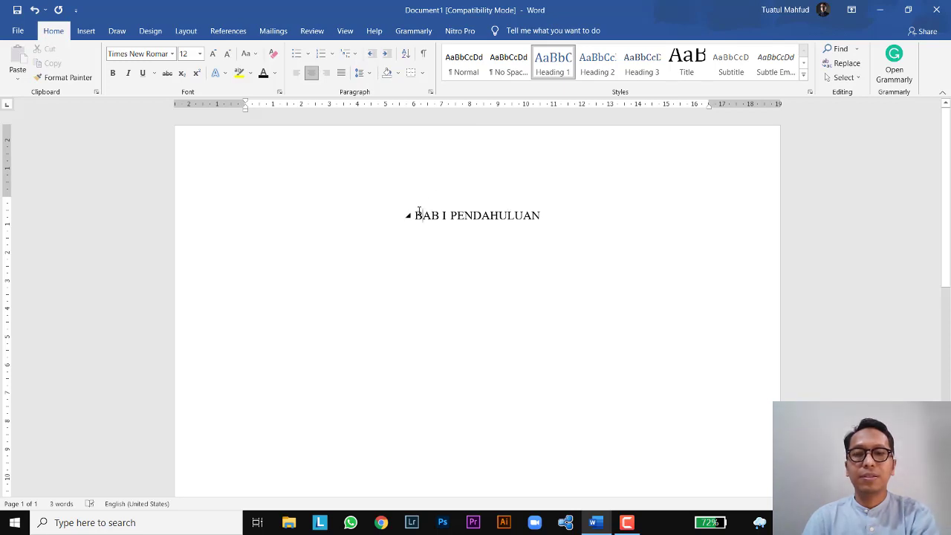
key(Return)
key(ctrl+z)
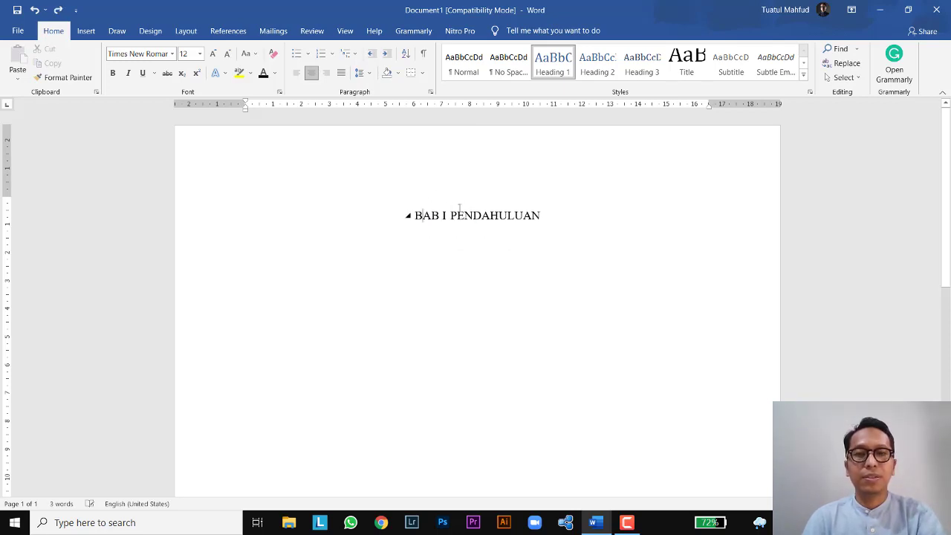
- Add blank lines in the Normal style above the chapter title
click(413, 216)
key(Return)
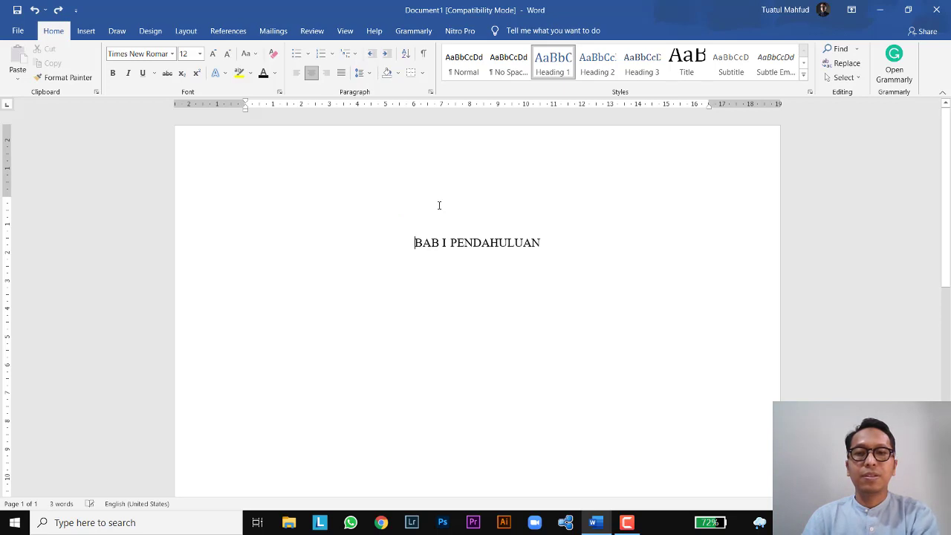
key(Up)
click(464, 63)
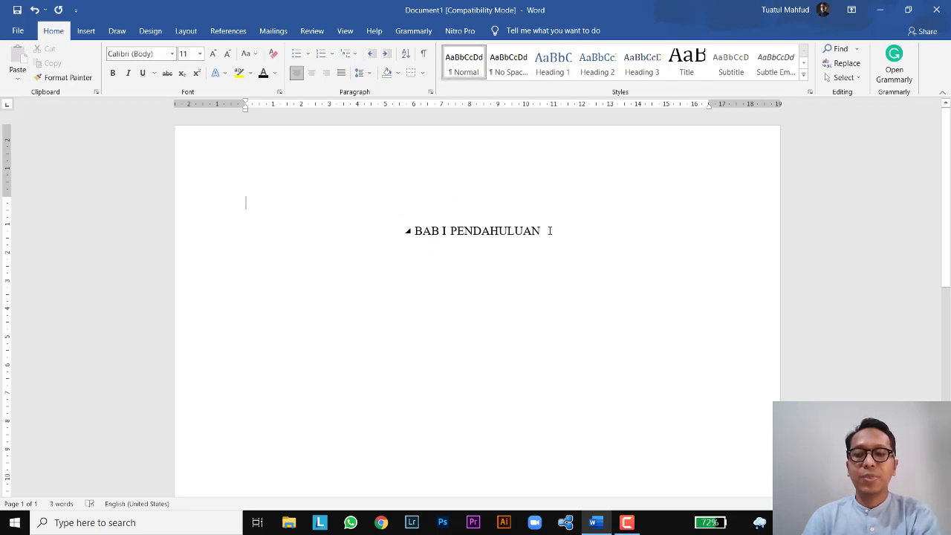
- Add the subheading text "Latar Belakang" in title case on a new line below the chapter title
click(552, 256)
key(Return)
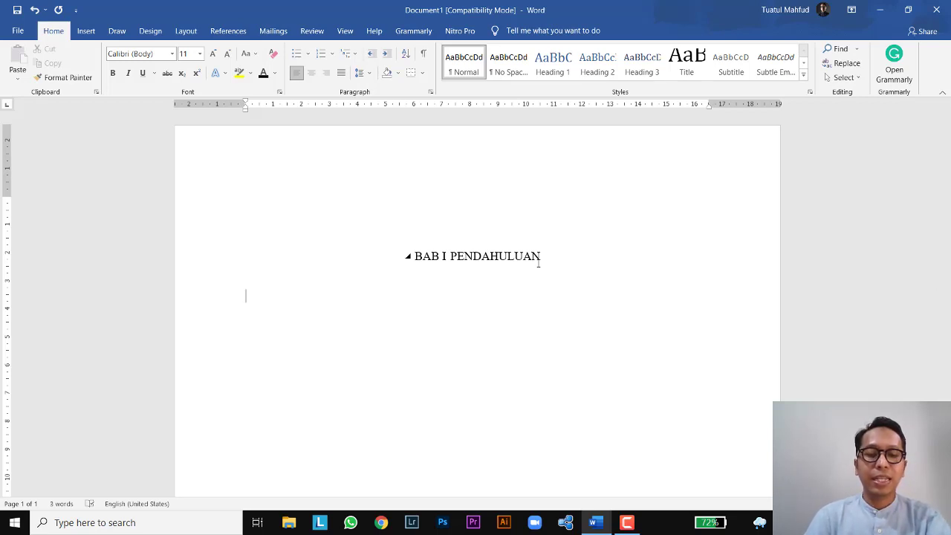
text(LATAR )
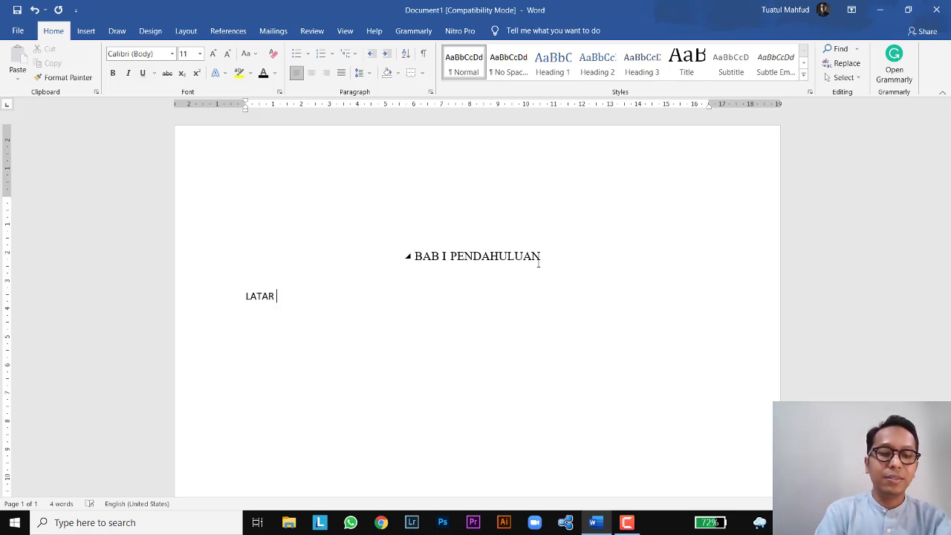
text(BELAK)
key(BackSpace)
key(BackSpace)
key(BackSpace)
key(BackSpace)
key(BackSpace)
key(BackSpace)
key(BackSpace)
key(BackSpace)
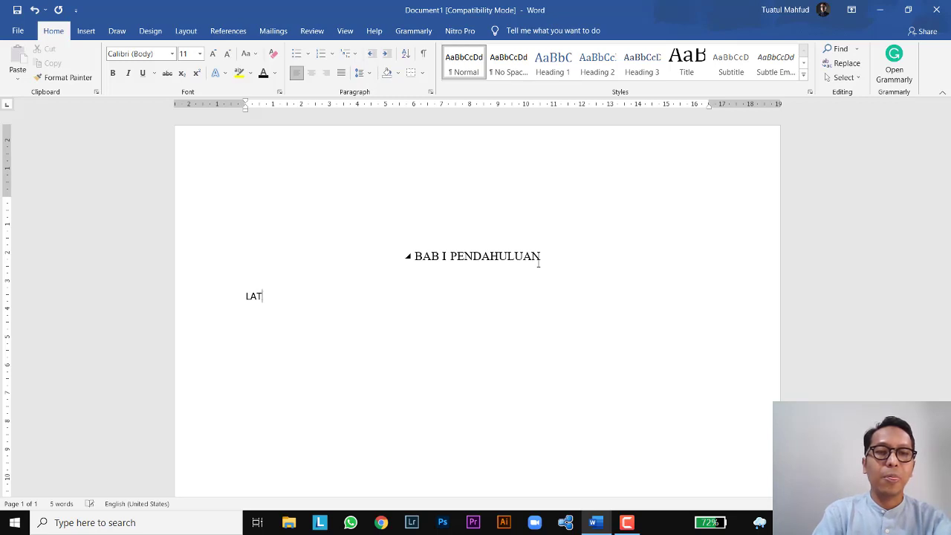
key(BackSpace)
key(BackSpace)
key(Caps_Lock)
text(atar b)
key(BackSpace)
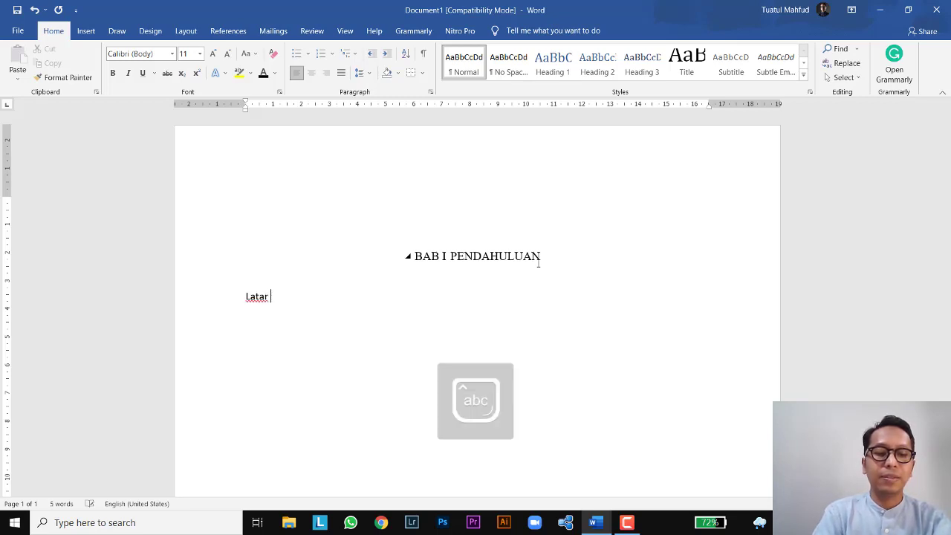
text(Belakang)
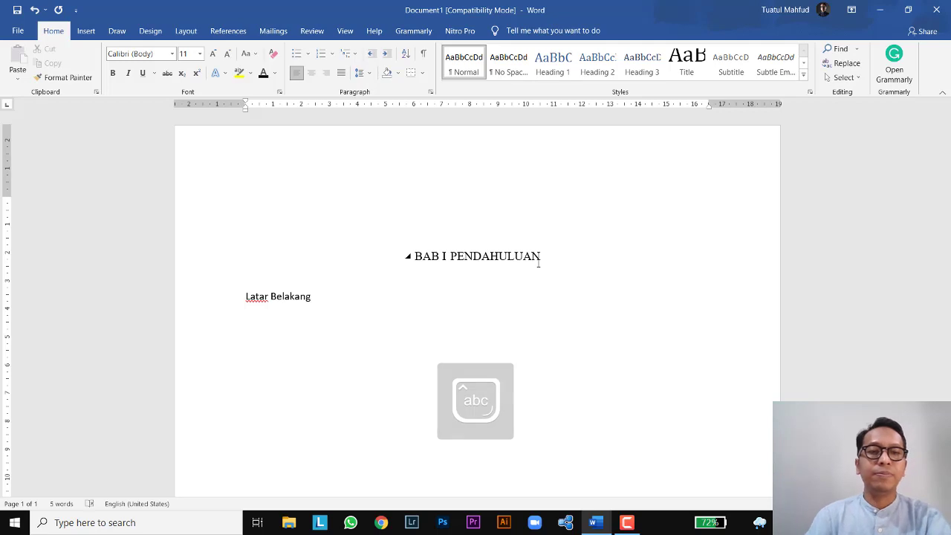
- Format "Latar Belakang" as Heading 2 in 12 pt Times New Roman and number it with the A., B., C. format
click(197, 301)
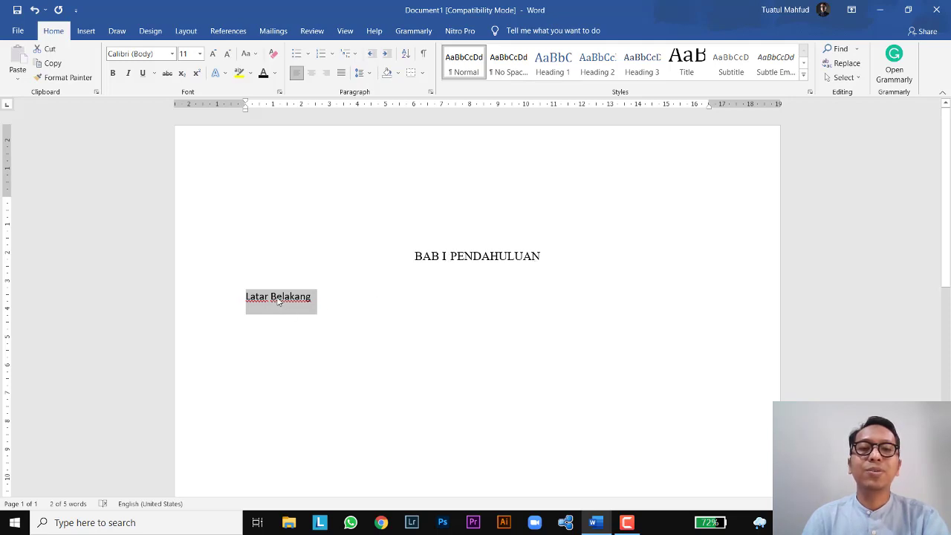
click(595, 75)
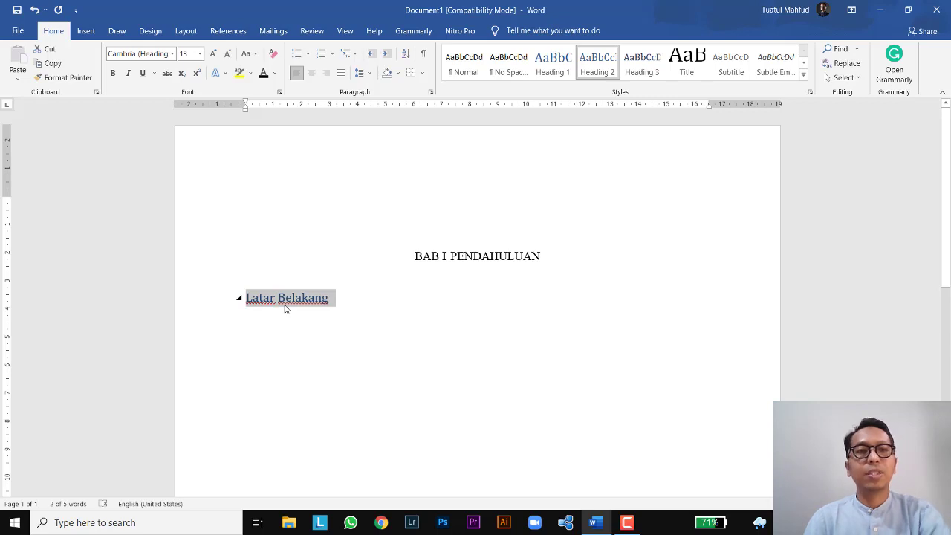
click(228, 57)
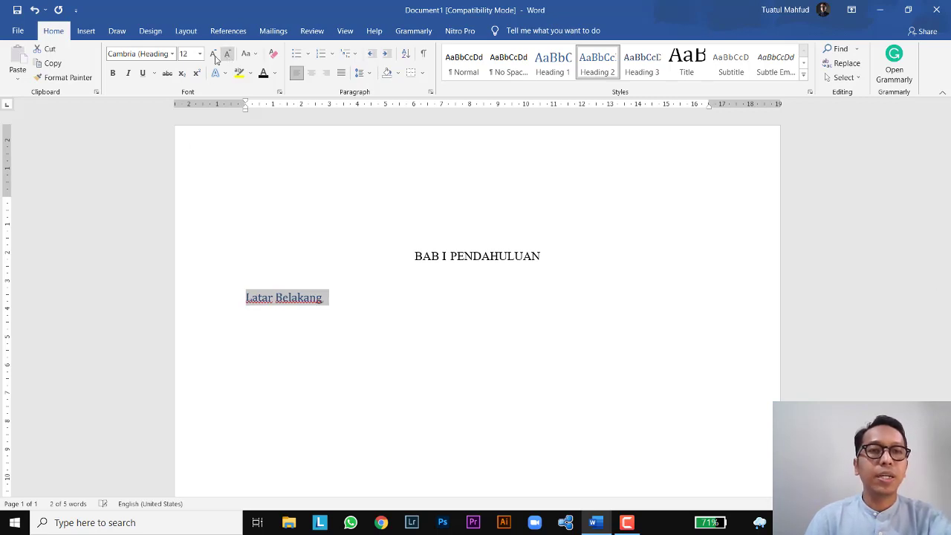
click(172, 54)
click(154, 126)
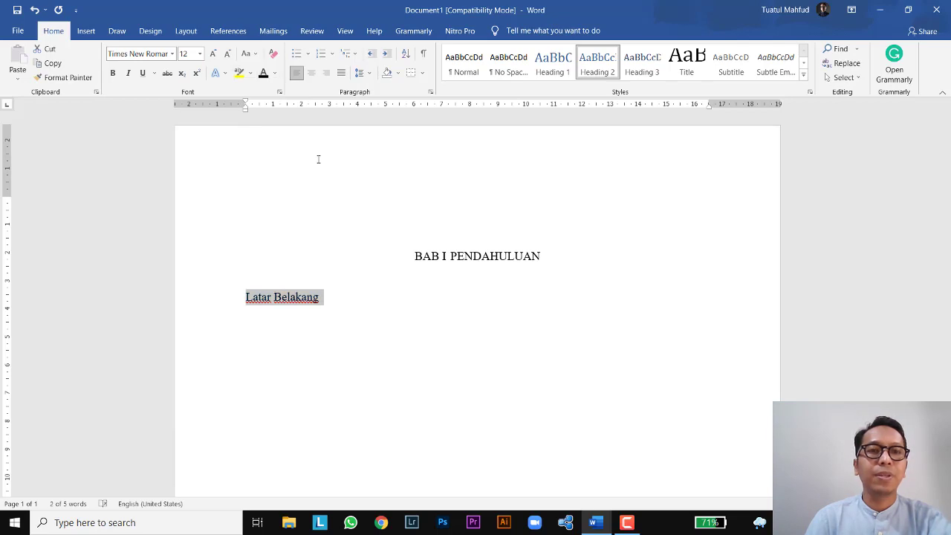
click(333, 54)
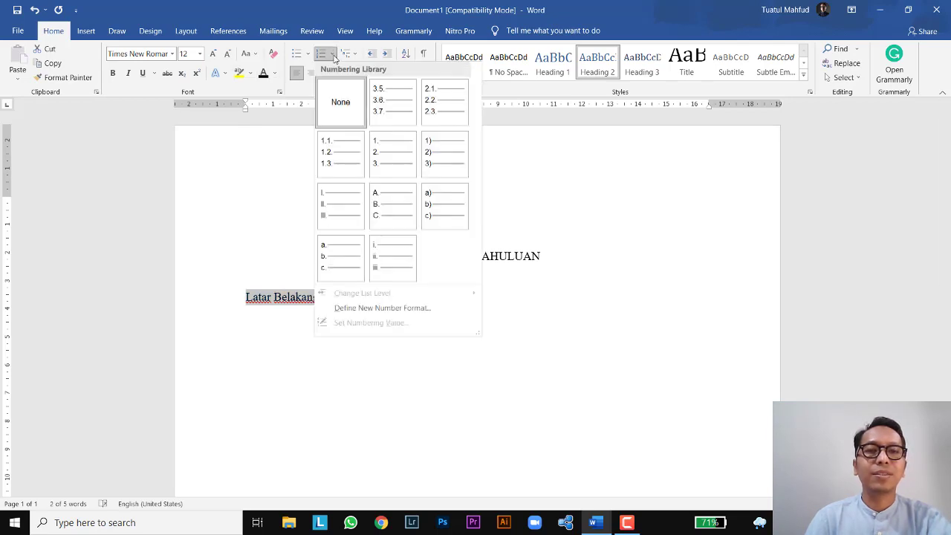
click(382, 205)
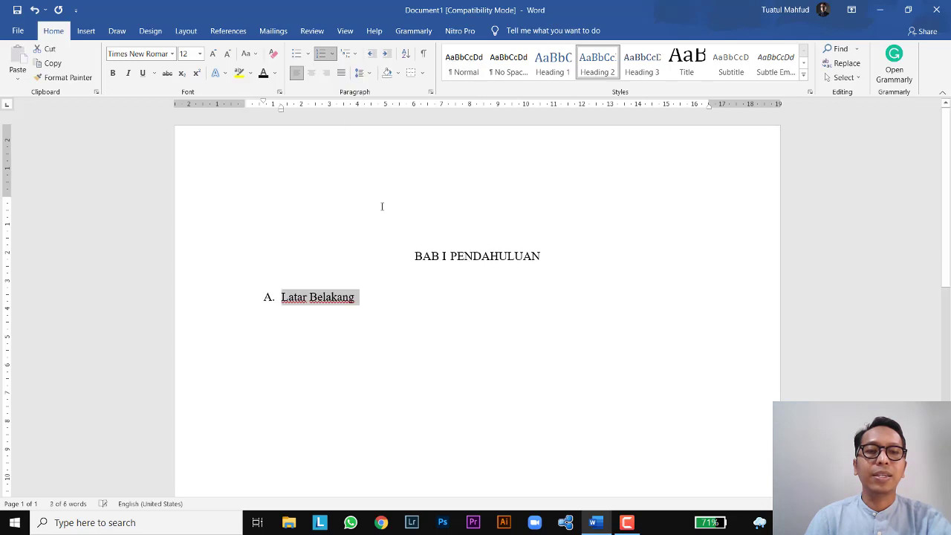
- Add the text "Rumusan Masalah" on a new line below the "Latar Belakang" subheading
click(384, 302)
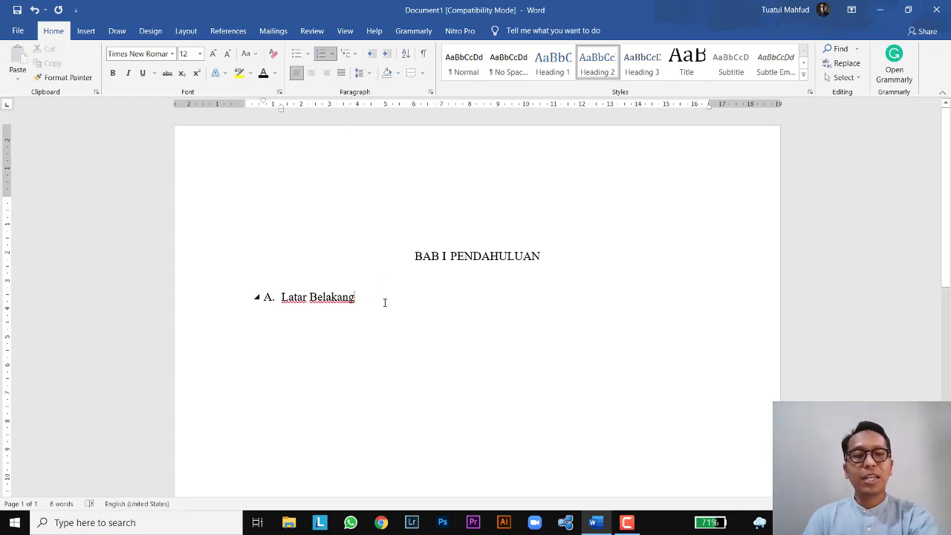
key(Return)
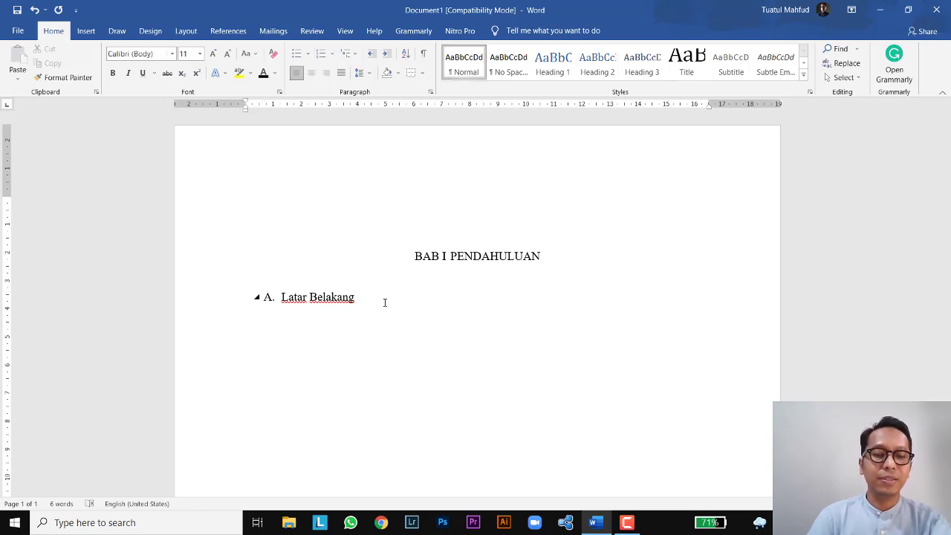
key(Return)
text(Ru)
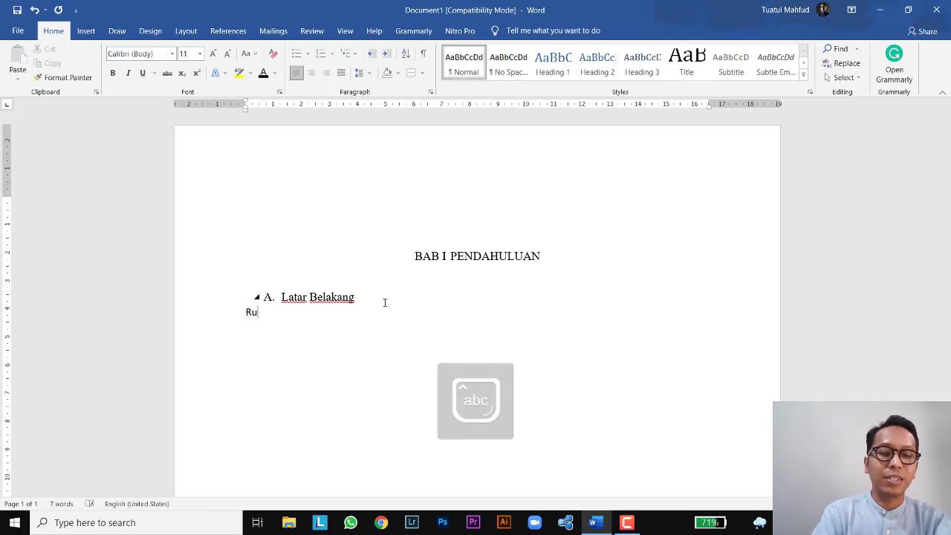
text(musan Masalah)
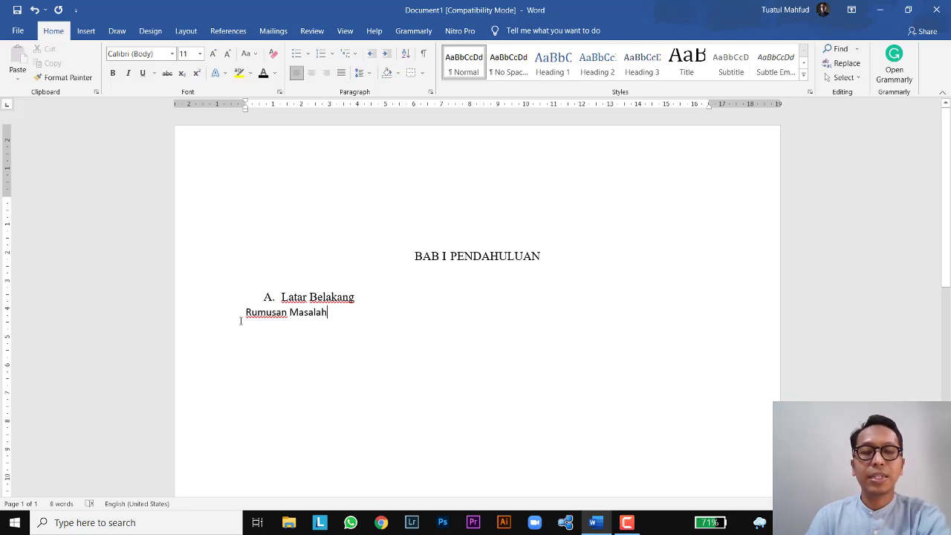
- Copy the formatting of the "Latar Belakang" subheading onto "Rumusan Masalah" with Format Painter
click(186, 299)
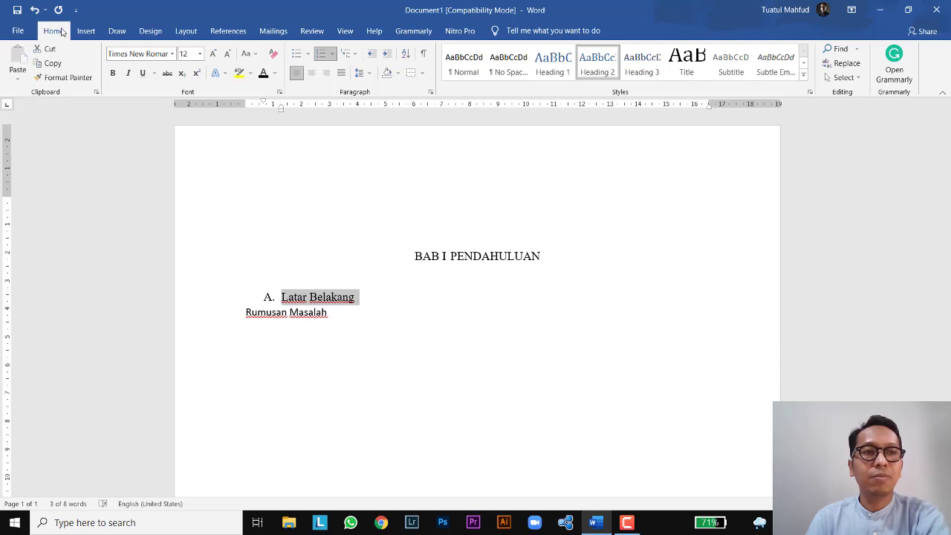
click(64, 78)
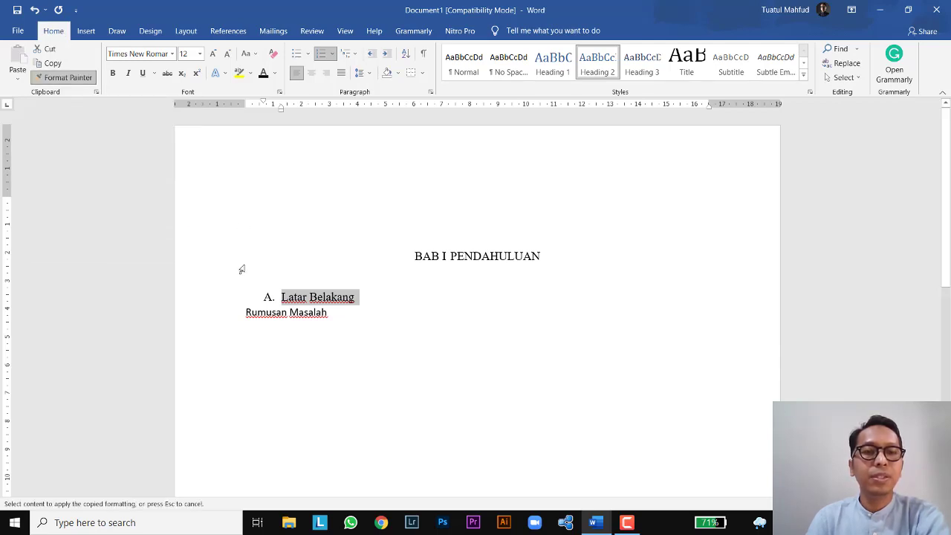
click(195, 318)
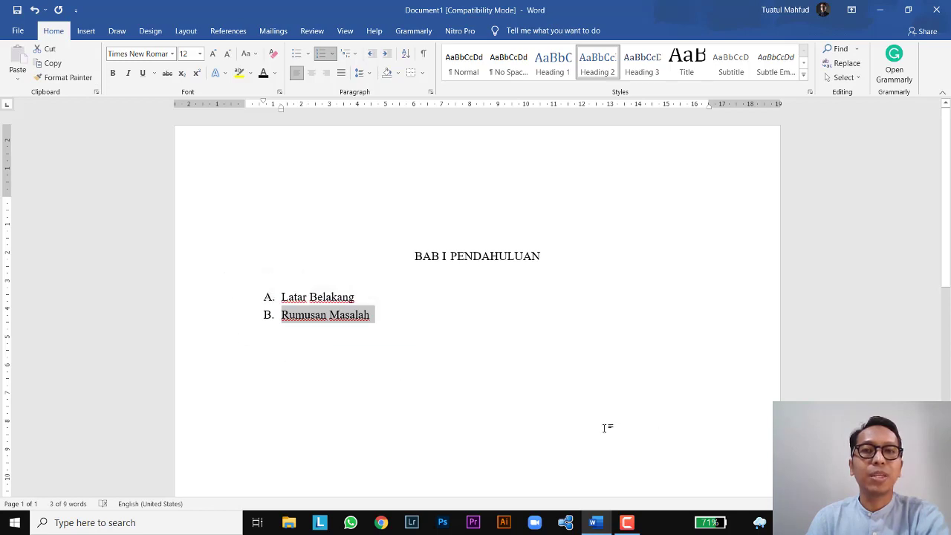
- Add "Tujuan Penelitian" on a new line below "Rumusan Masalah" and copy that subheading's formatting onto it with Format Painter
click(406, 316)
key(Return)
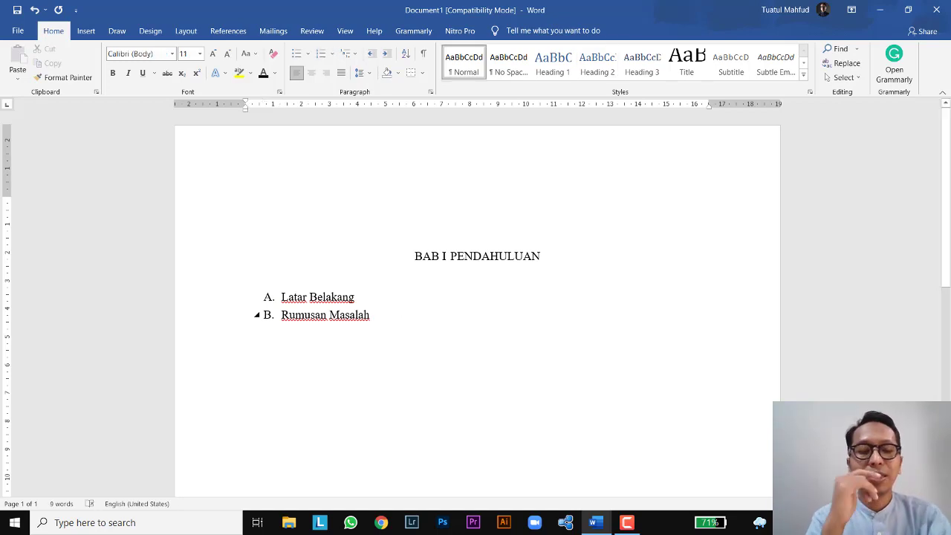
text(Tuj)
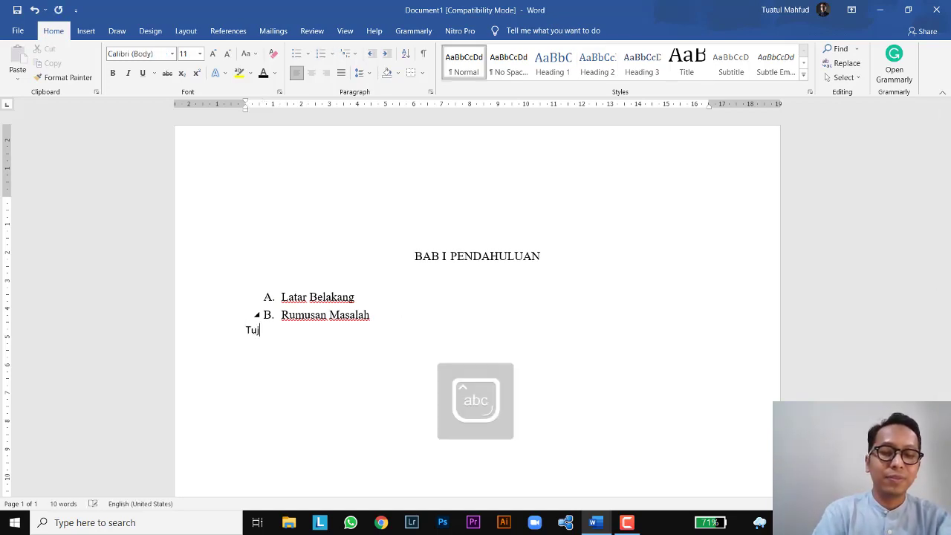
text(uan Penelitian)
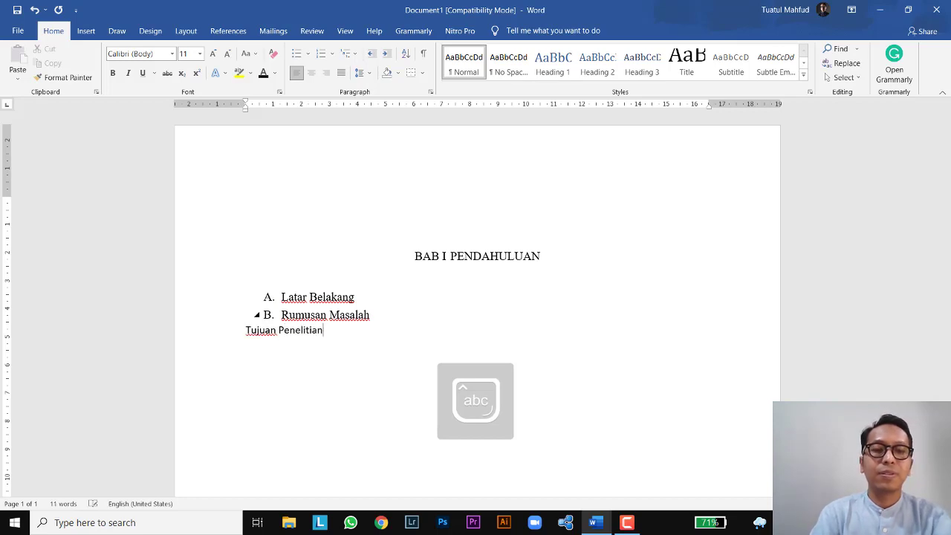
click(184, 318)
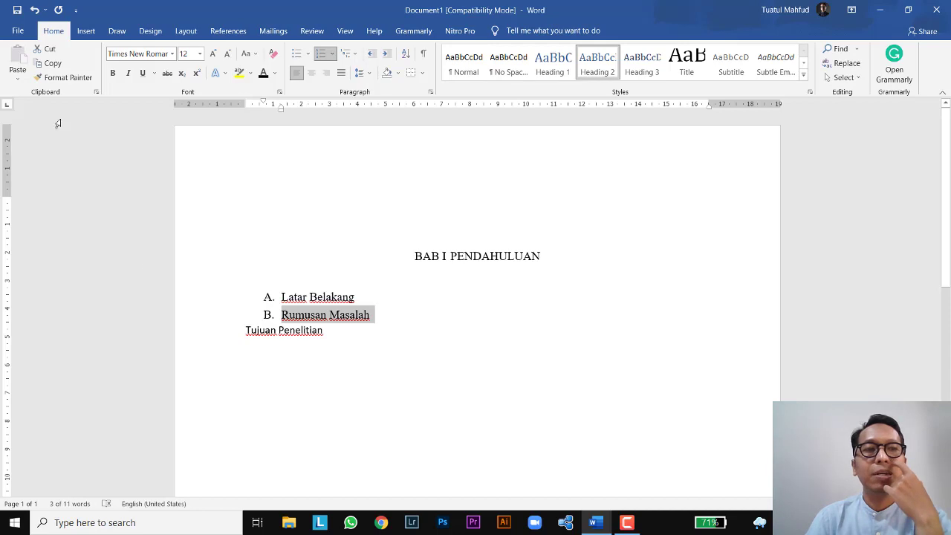
click(73, 80)
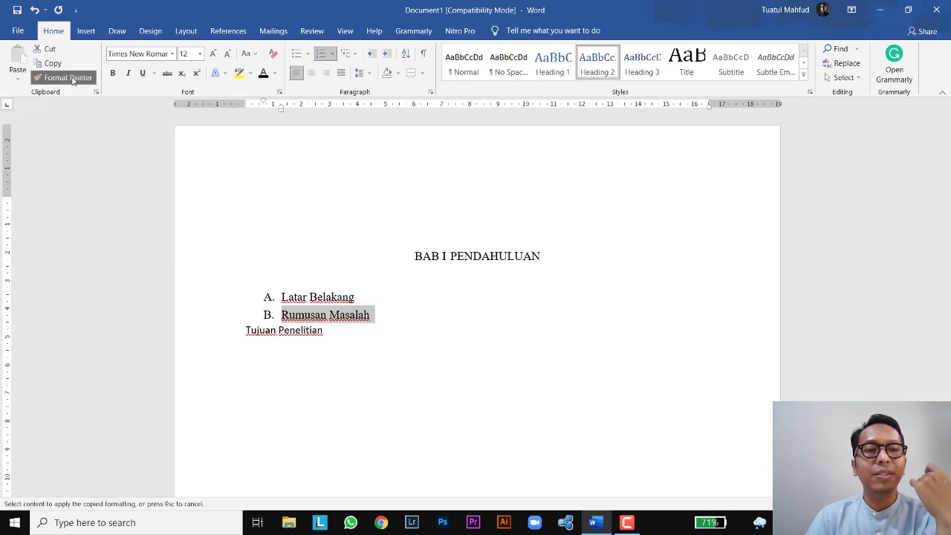
click(182, 336)
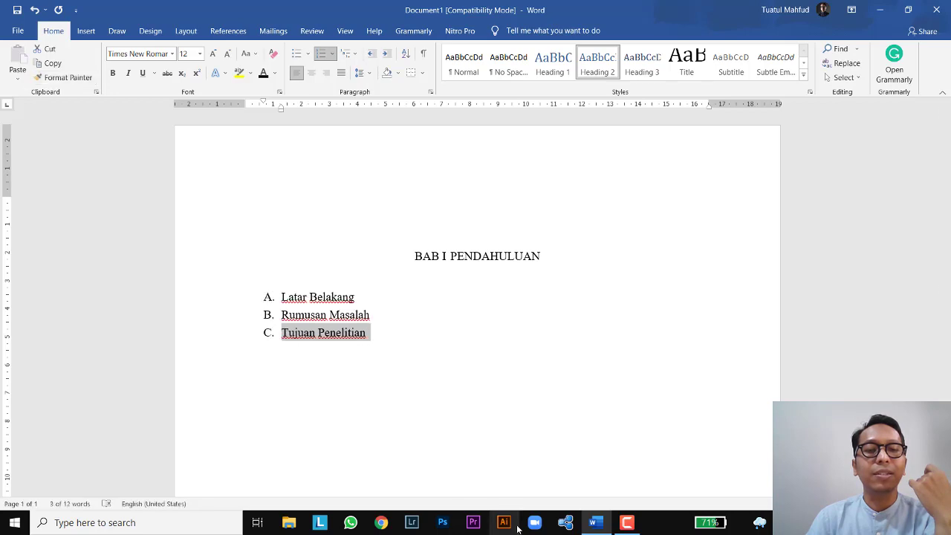
- Add "Manfaat Penelitian" on a new line below "Tujuan Penelitian" and copy that subheading's formatting onto it with Format Painter
click(391, 335)
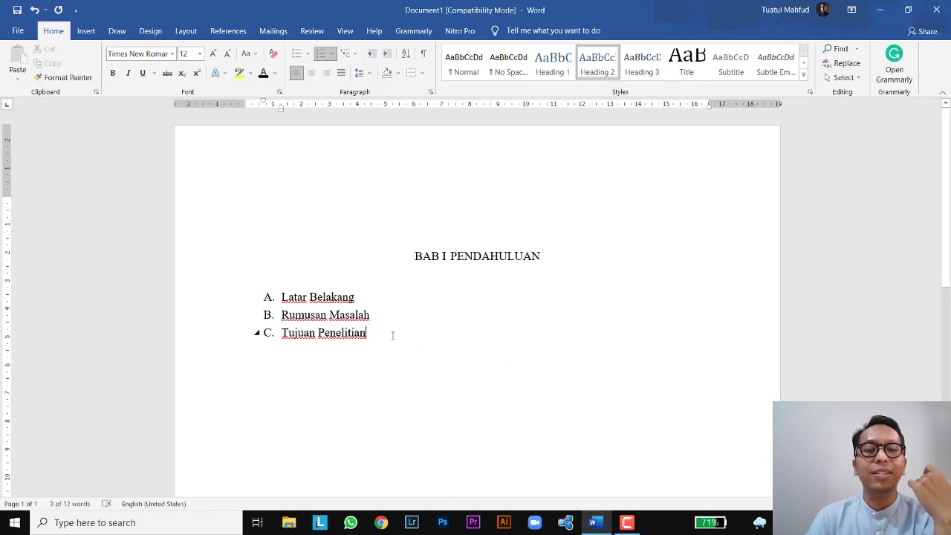
key(Return)
key(Caps_Lock)
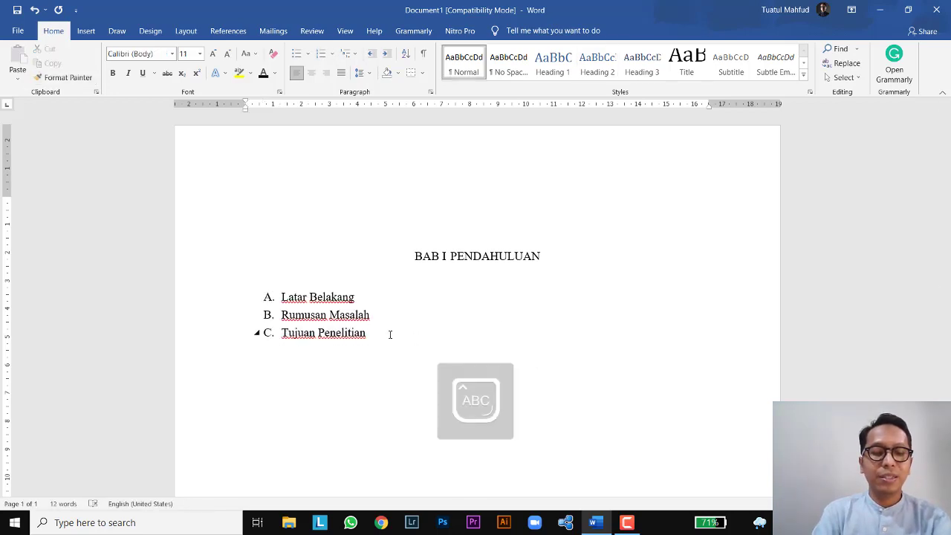
text(Manfaa)
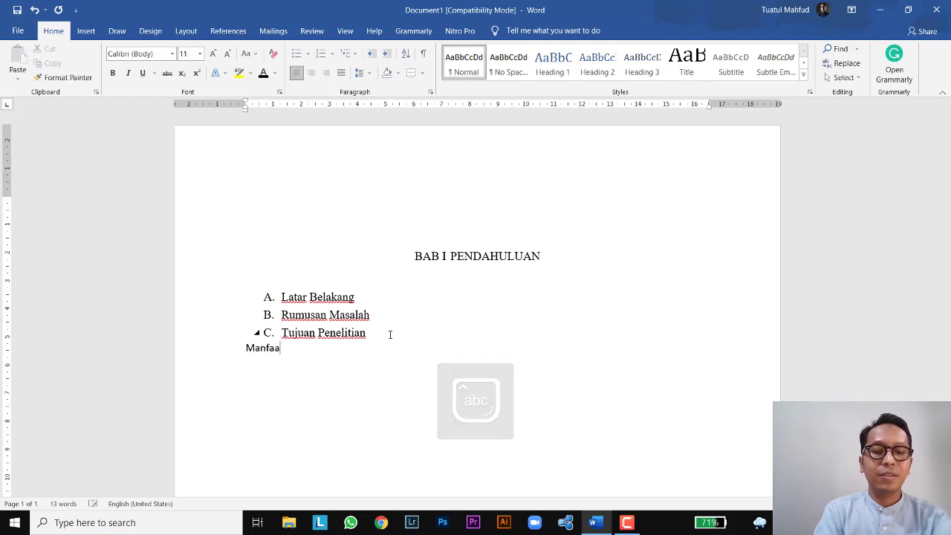
text(t Penelitian)
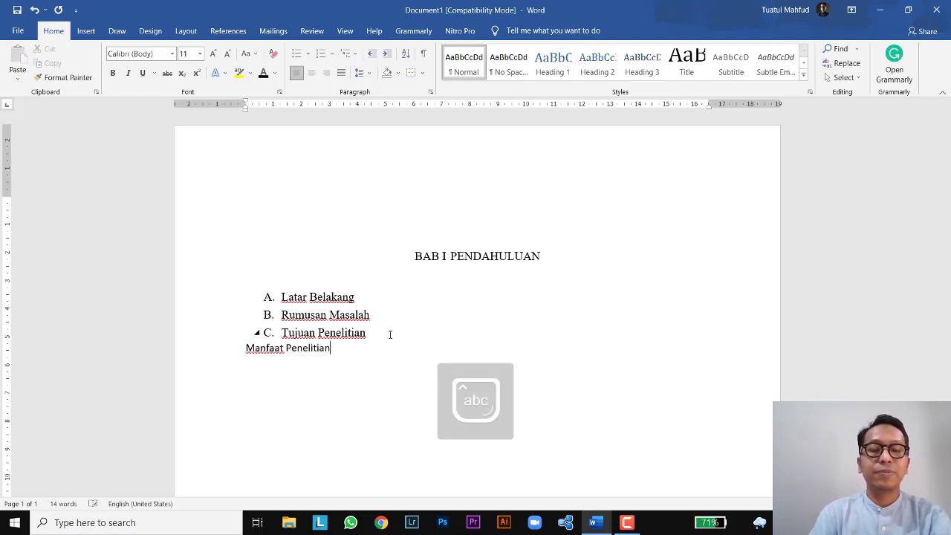
click(194, 340)
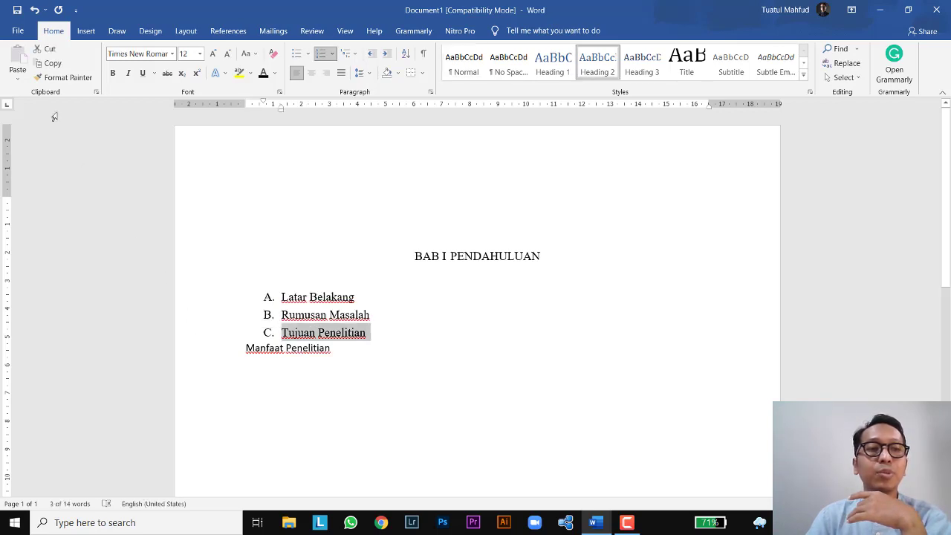
click(64, 77)
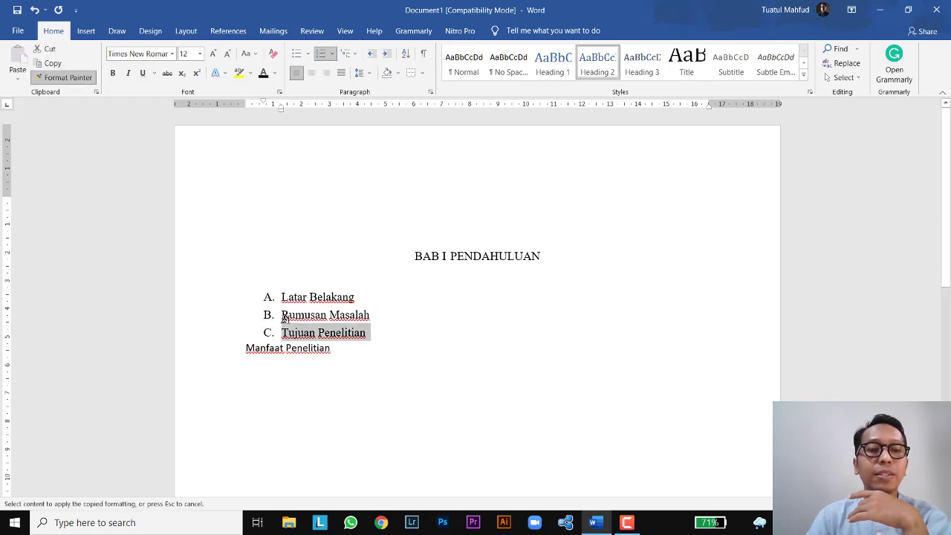
click(180, 356)
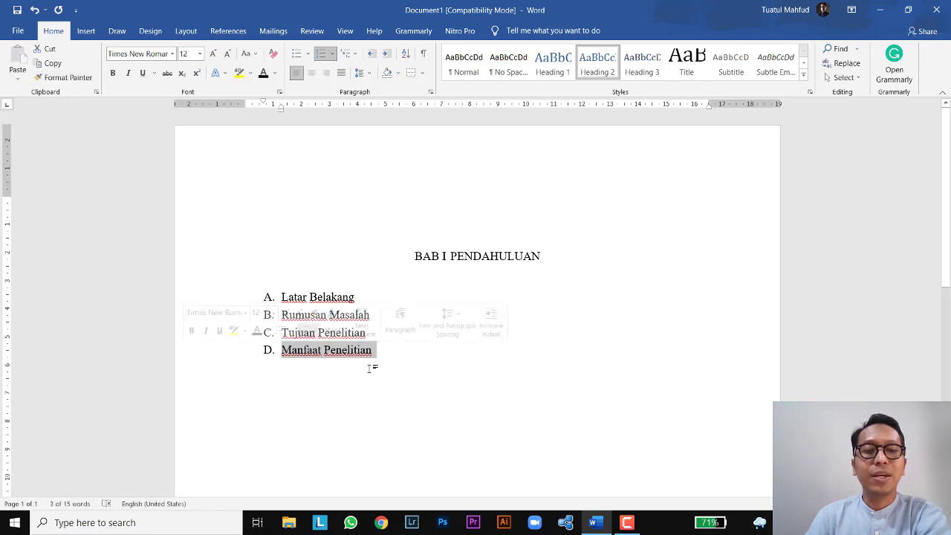
- Add the text "Manfaat Teoritis" on a new line below the "Manfaat Penelitian" subheading
click(390, 353)
key(Return)
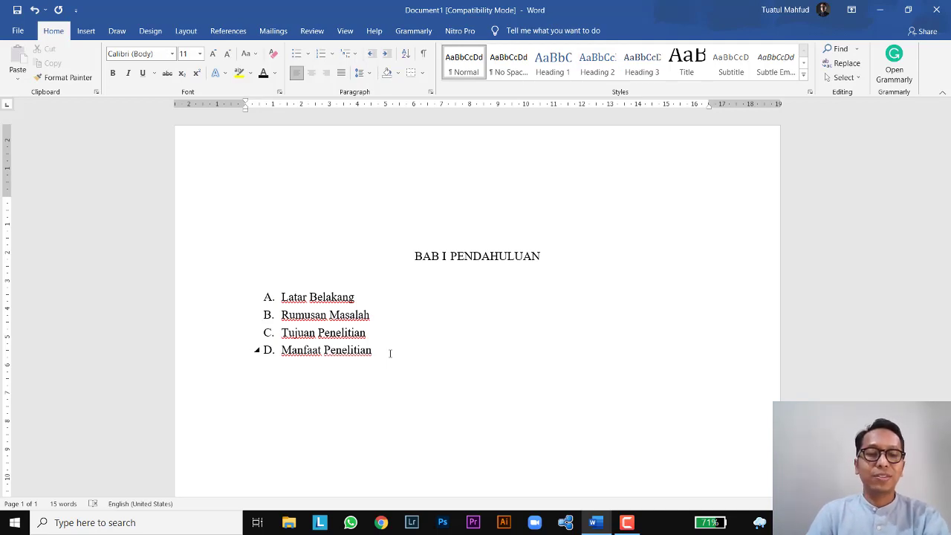
text(Manfaa)
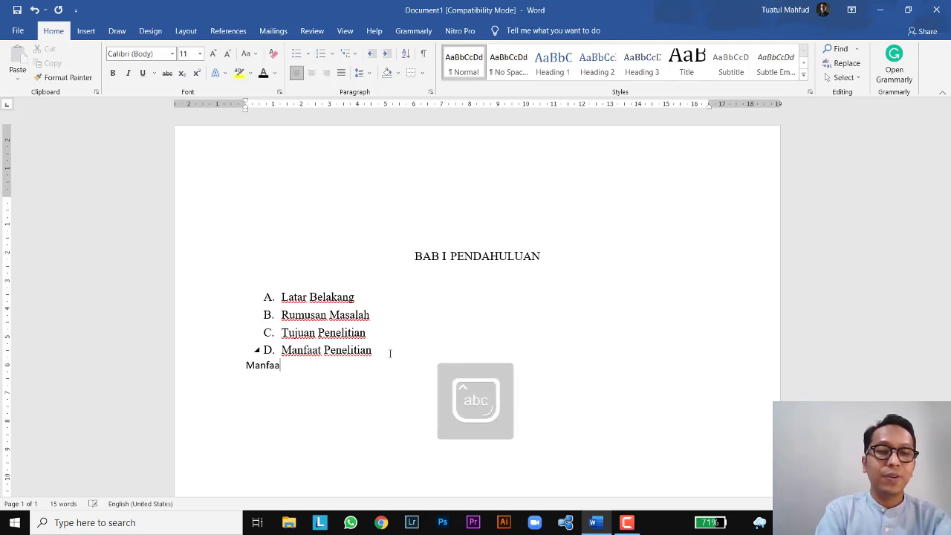
text(t Teoritis)
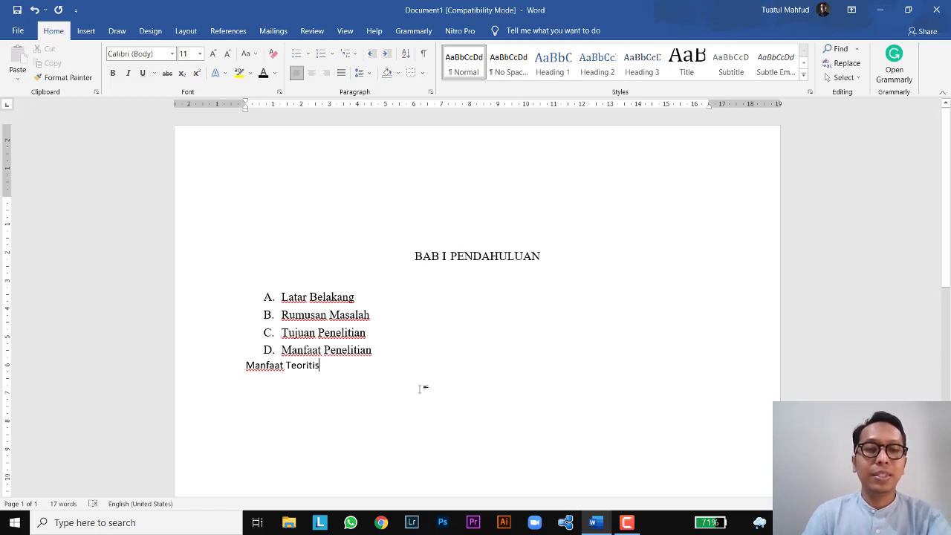
- Apply the Heading 3 style to "Manfaat Teoritis" and set its font to Times New Roman
click(207, 371)
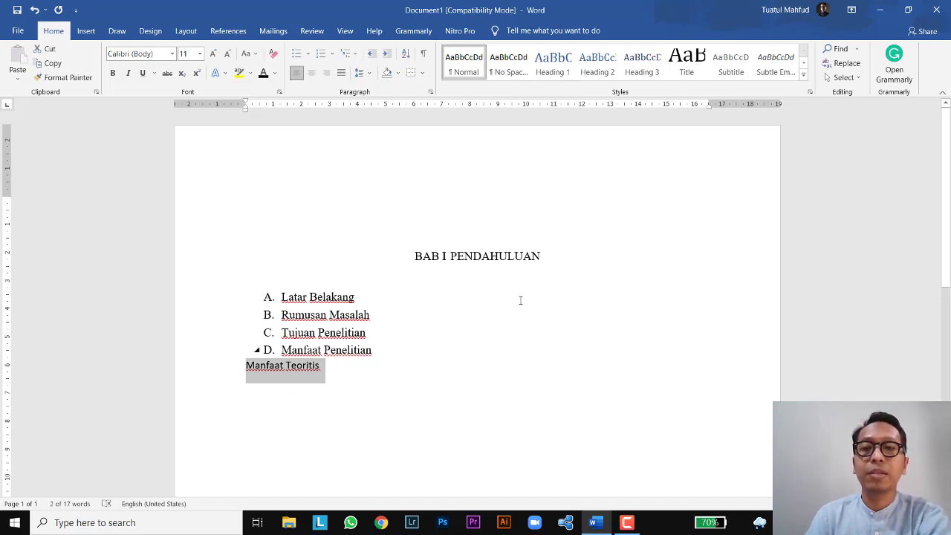
click(641, 66)
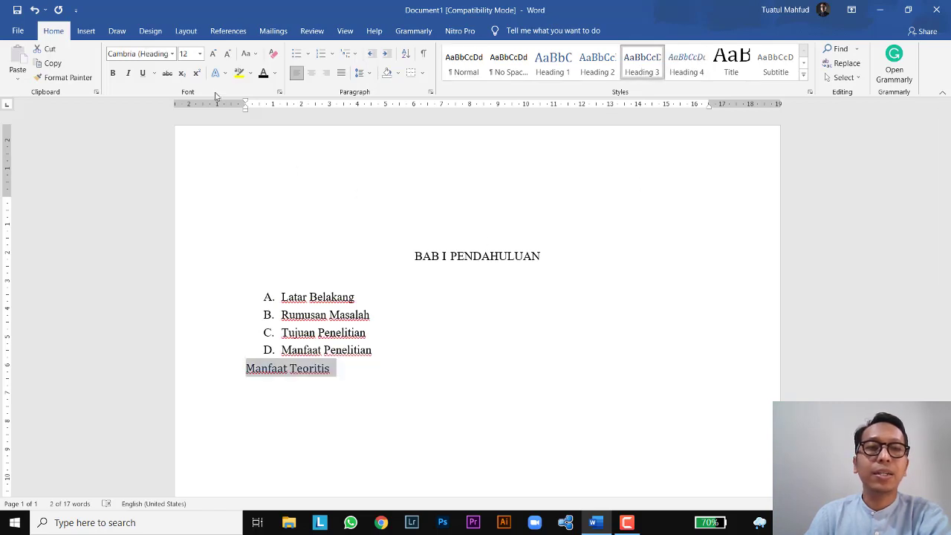
click(171, 54)
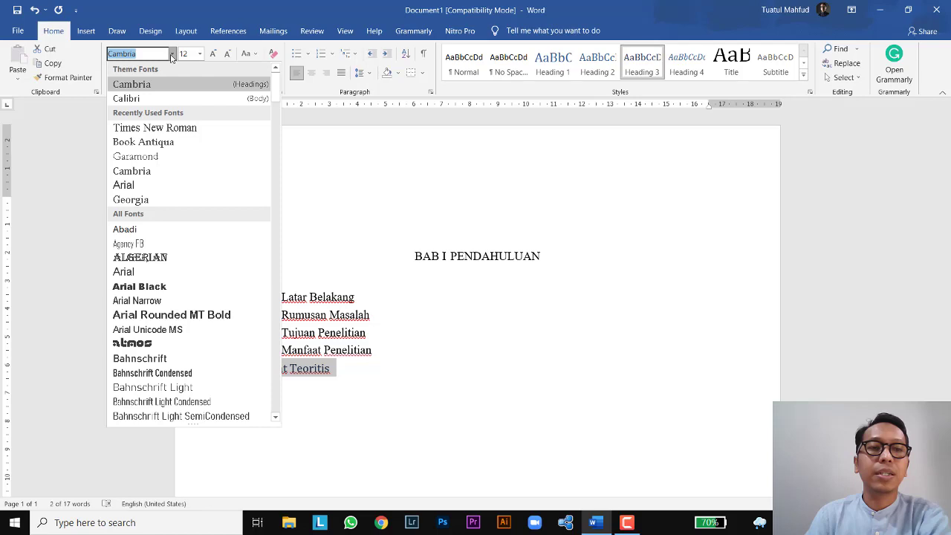
click(167, 131)
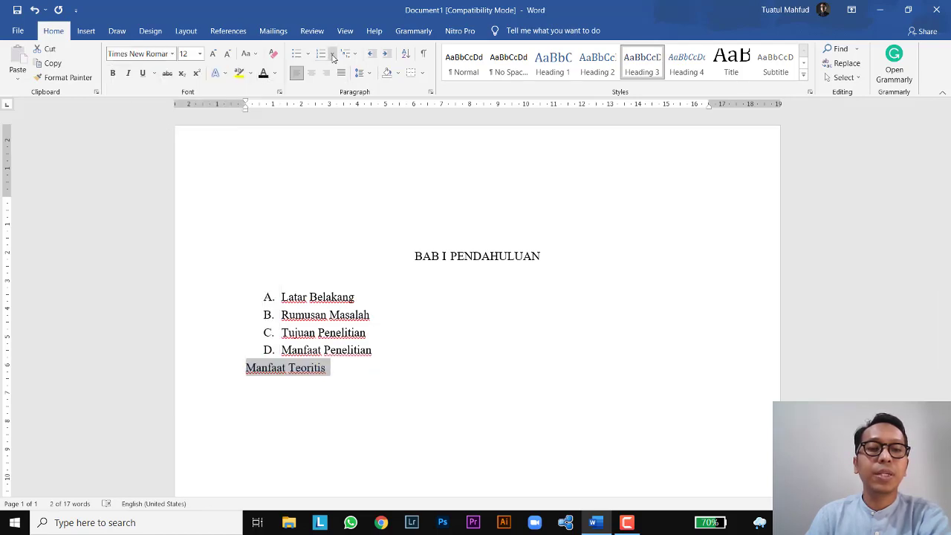
- Number "Manfaat Teoritis" with the 1., 2., 3. format and indent it so its number lines up with the "Manfaat Penelitian" text
click(333, 55)
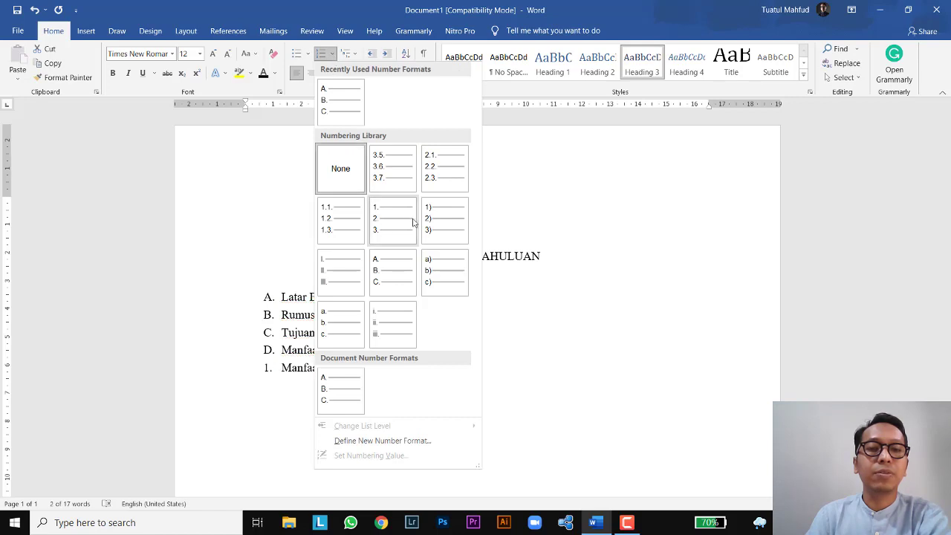
click(390, 220)
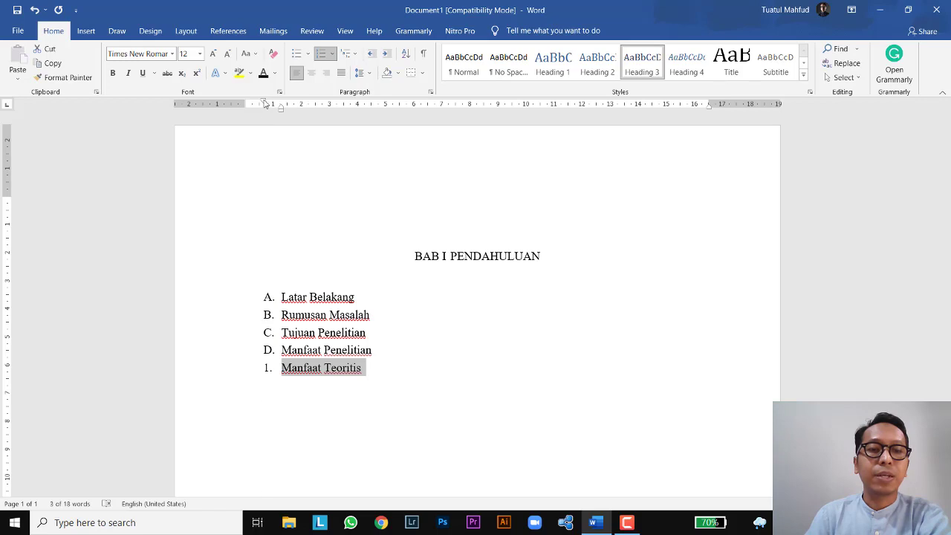
drag(265, 103, 295, 110)
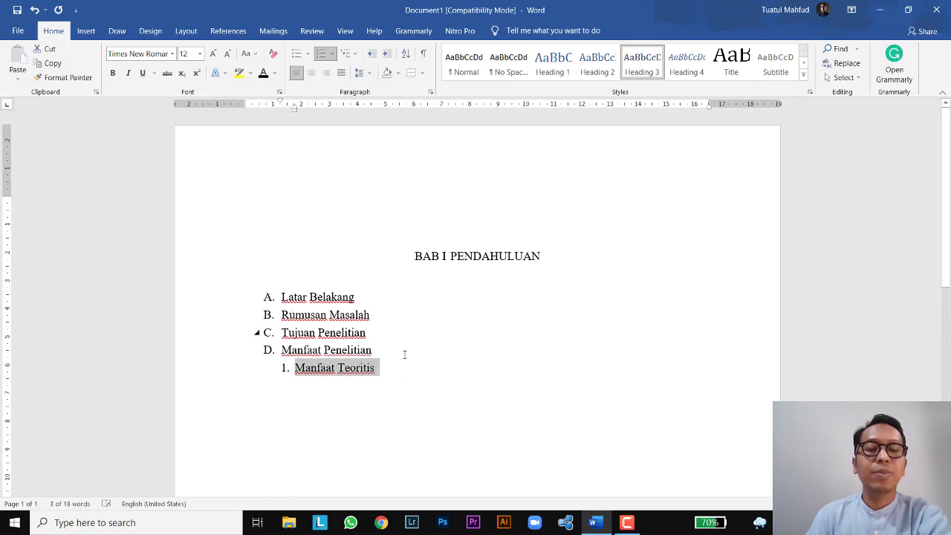
- Add the text "Manfaat Metodologis" on a new line below the "Manfaat Teoritis" subheading
click(394, 370)
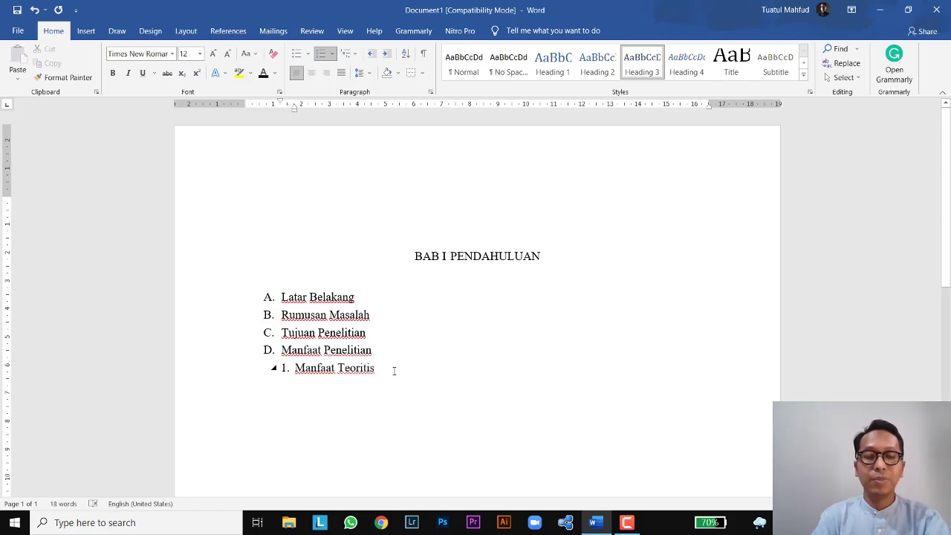
key(Return)
key(Caps_Lock)
text(M)
key(Caps_Lock)
text(an)
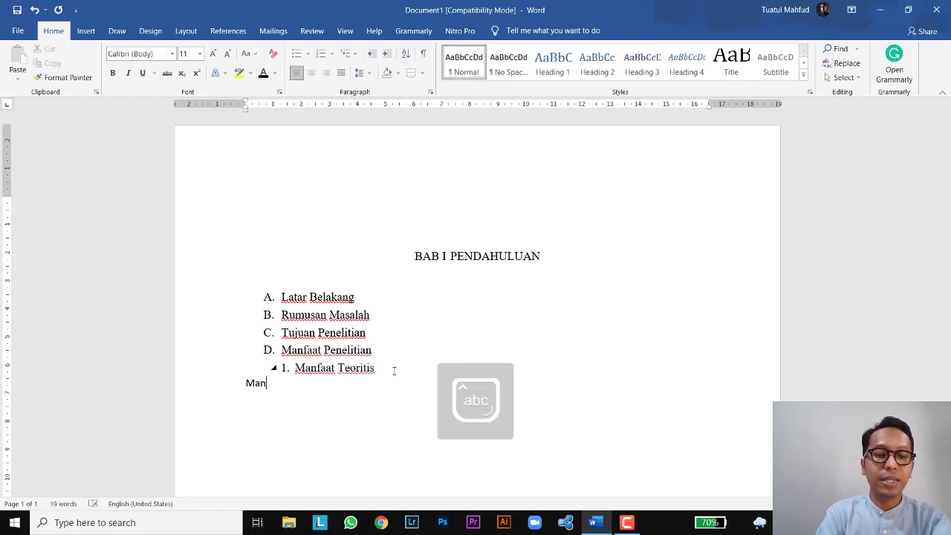
text(faat M)
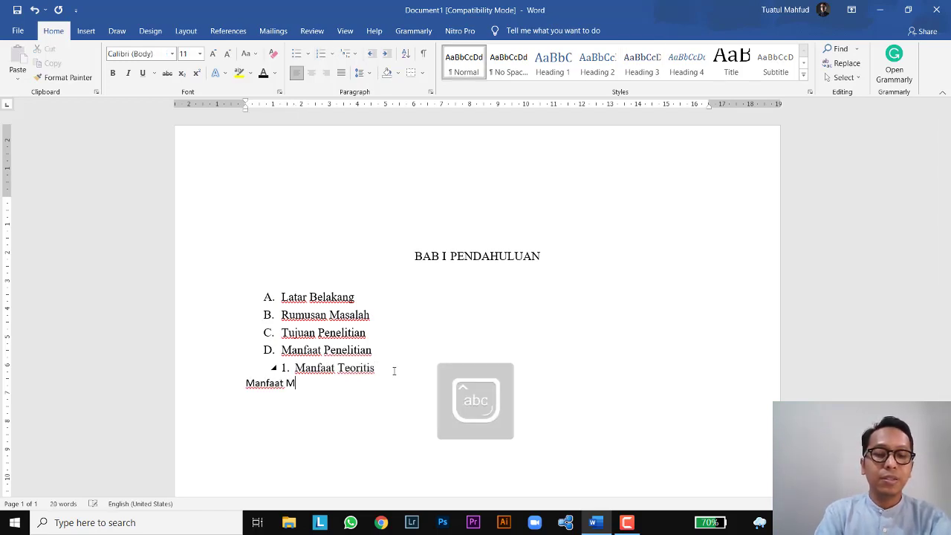
text(etodologis)
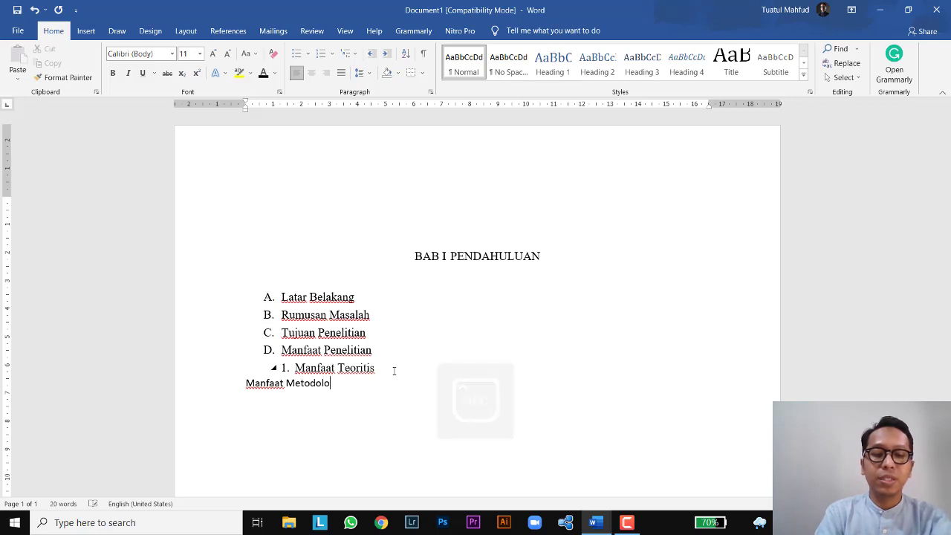
- Copy the formatting of the "Manfaat Teoritis" subheading onto "Manfaat Metodologis" with Format Painter
click(192, 374)
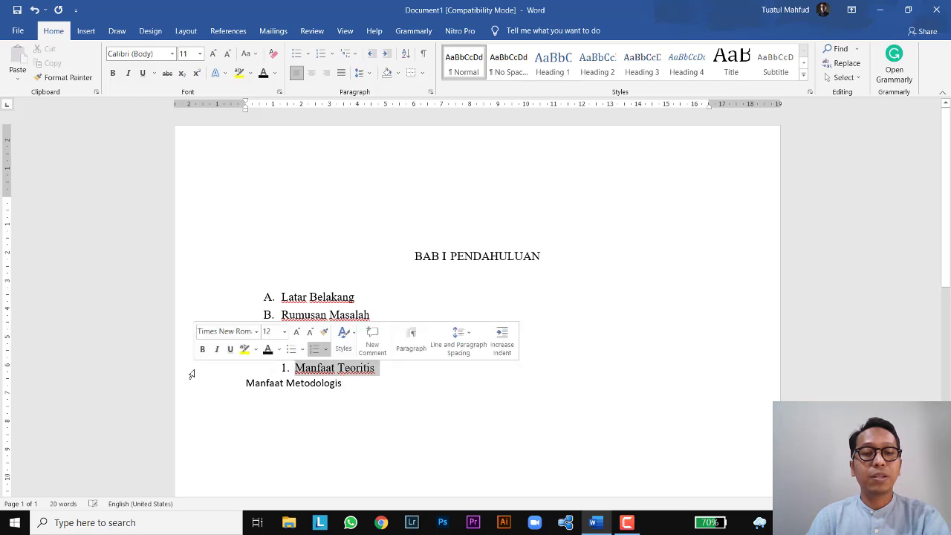
click(76, 80)
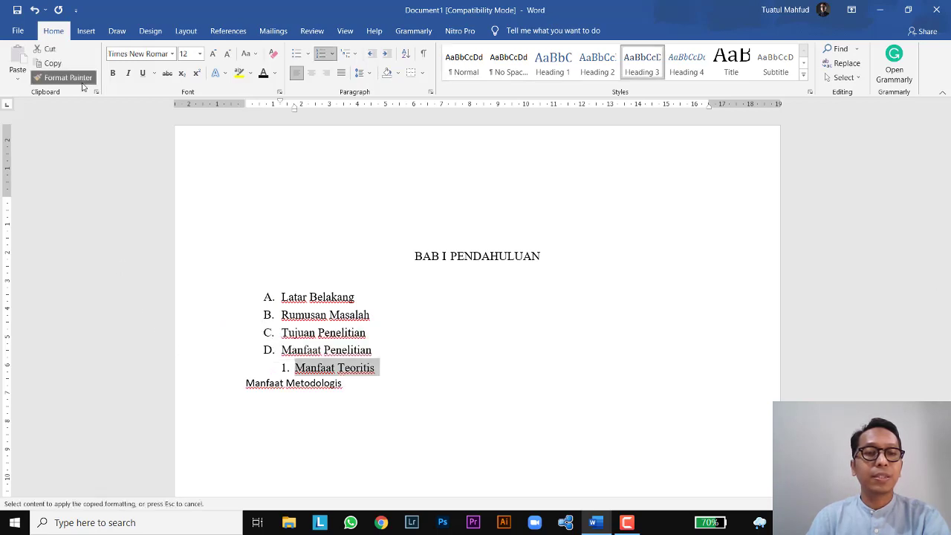
click(195, 387)
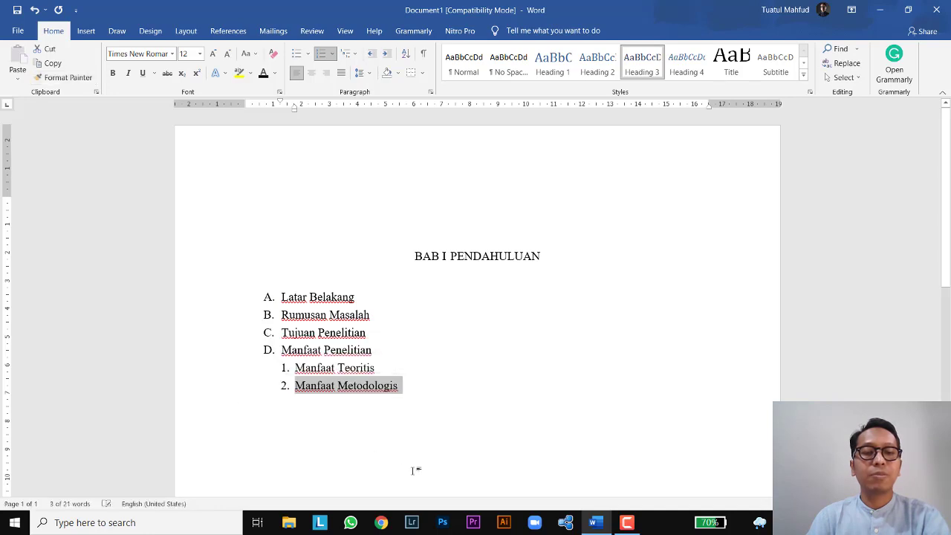
- Add the text "Manfaat Praktis" on a new line below the "Manfaat Metodologis" subheading
click(418, 386)
key(Return)
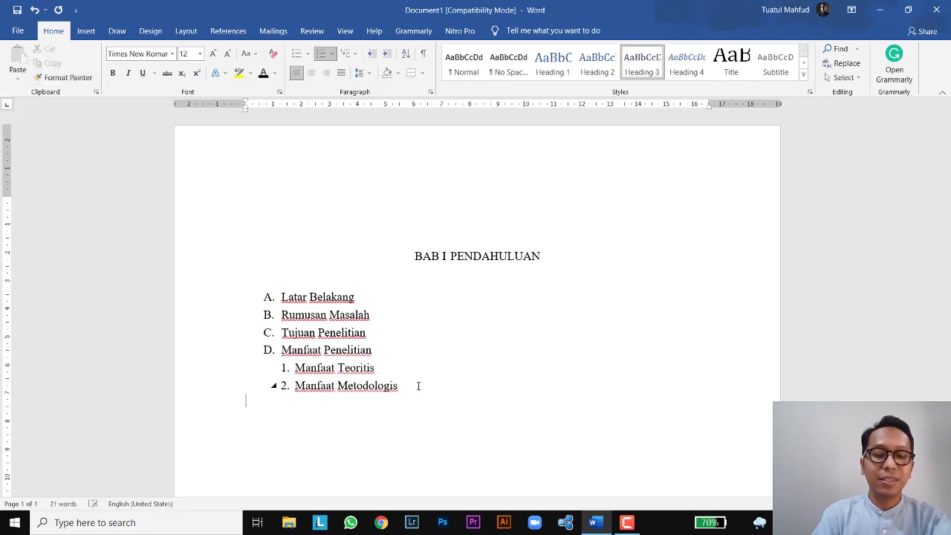
text(Manfaat )
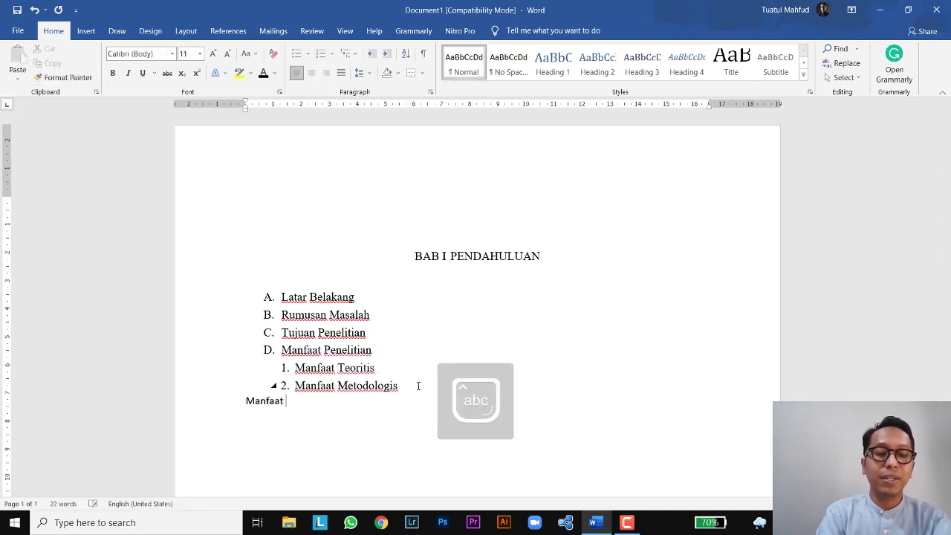
text(Praktis)
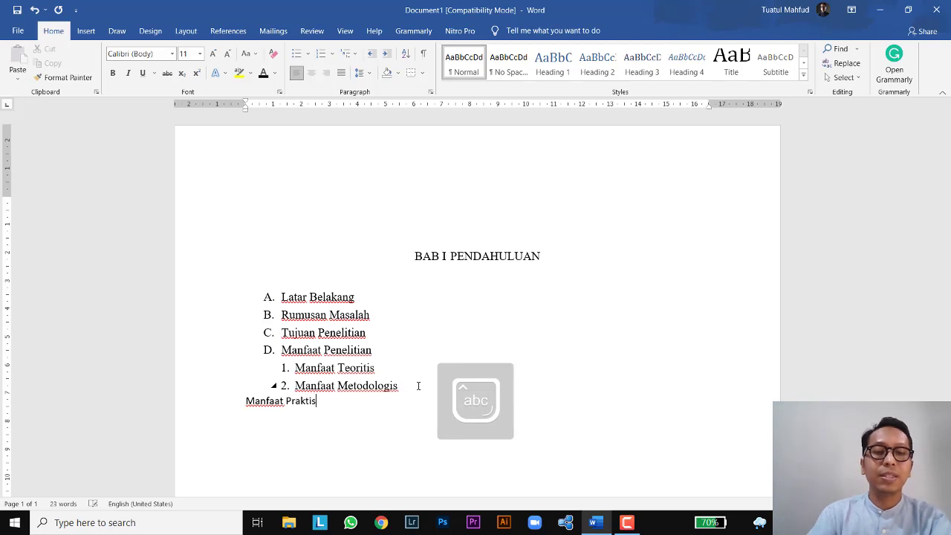
- Copy the formatting of the "Manfaat Metodologis" subheading onto "Manfaat Praktis" with Format Painter
click(198, 386)
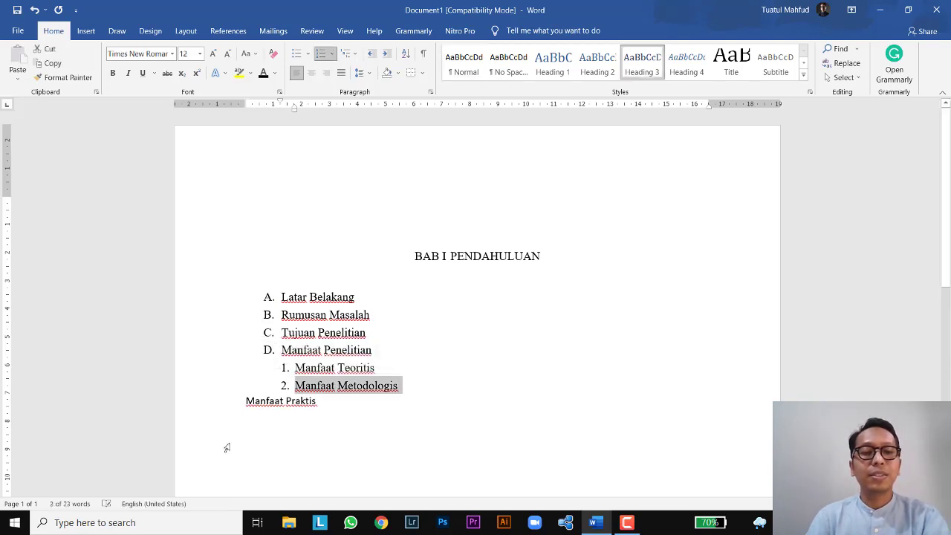
click(65, 77)
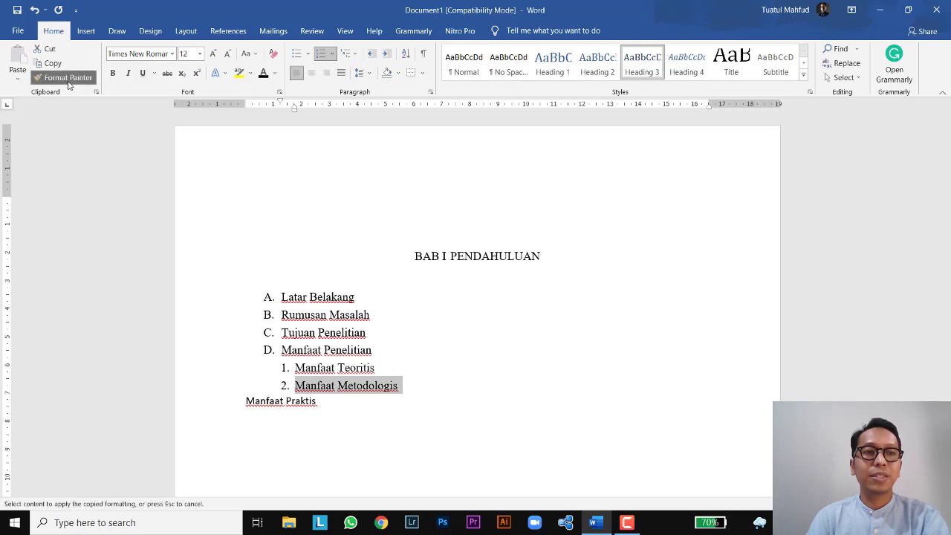
click(205, 407)
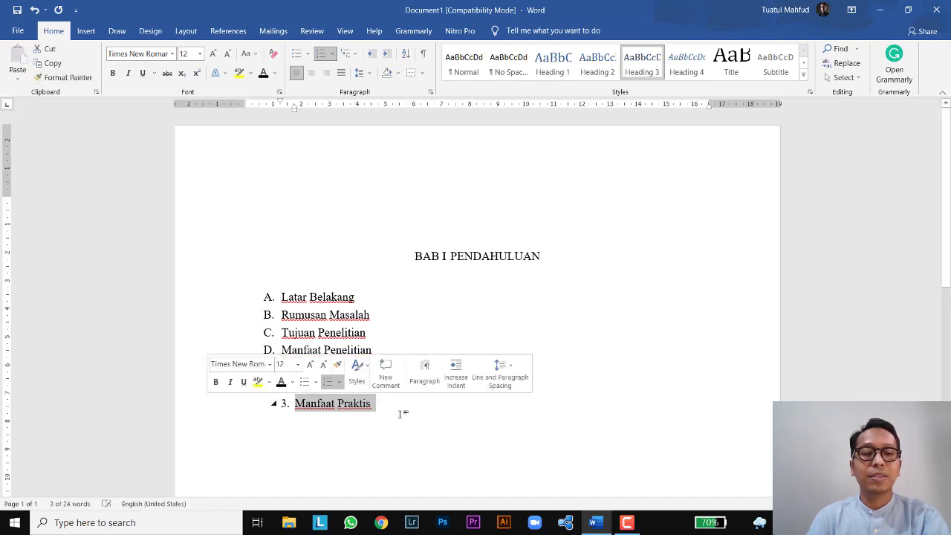
click(413, 410)
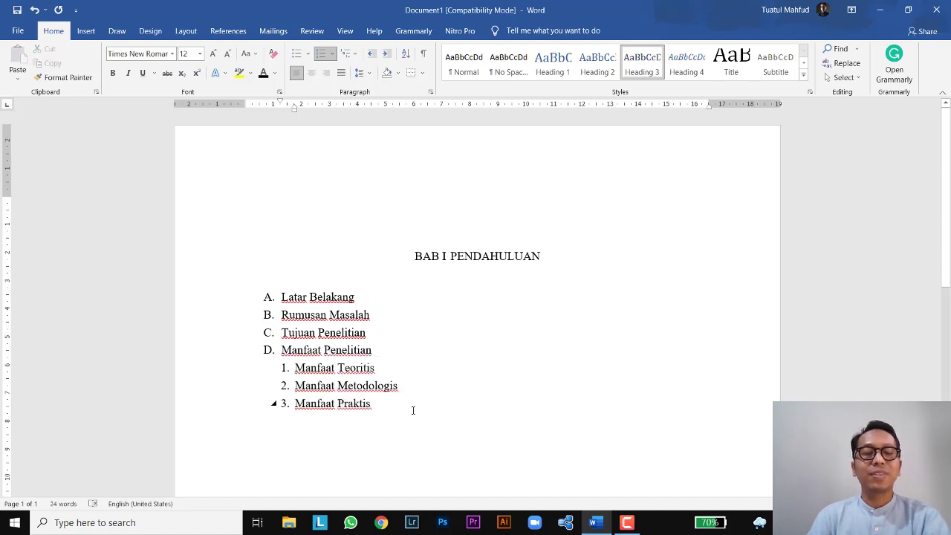
- Add two blank lines at the start of the document and insert the built-in Automatic Table 1 table of contents there
click(356, 188)
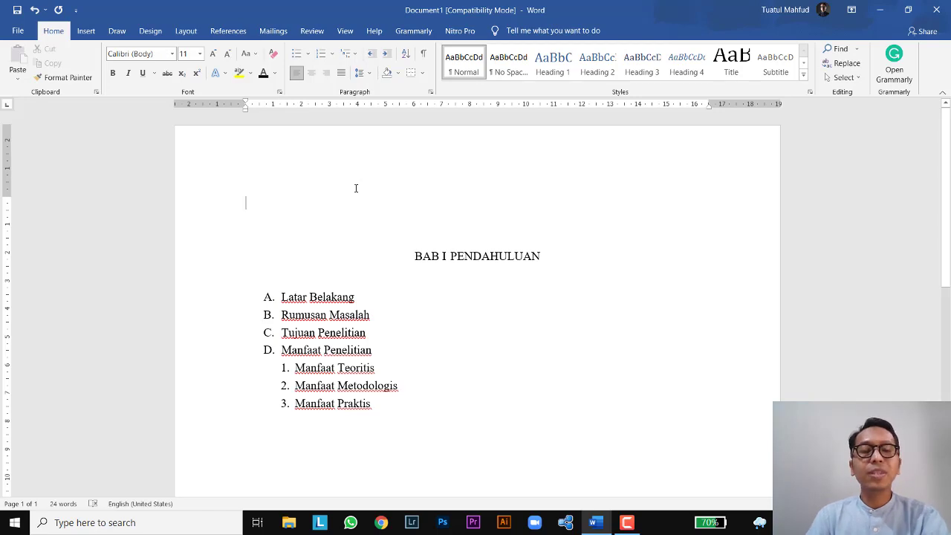
key(Return)
key(Return)
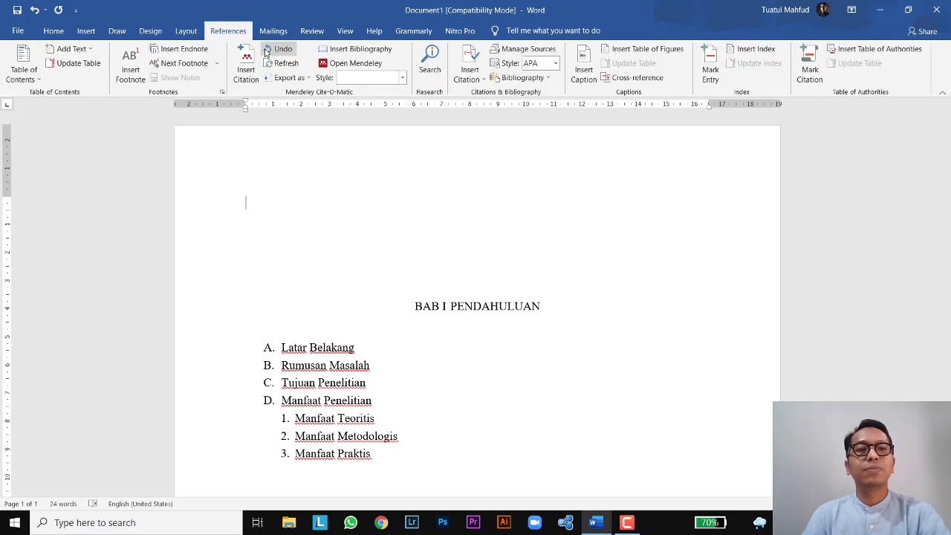
click(34, 78)
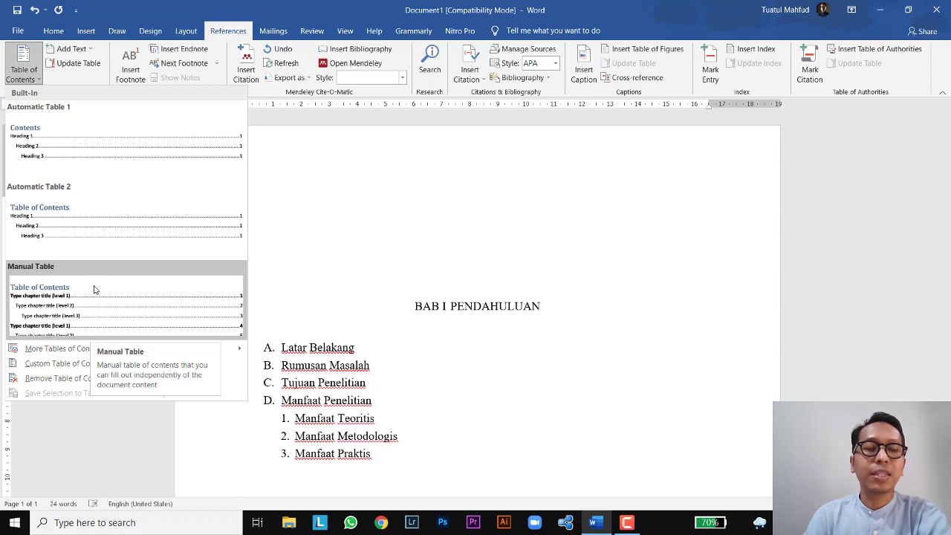
click(73, 144)
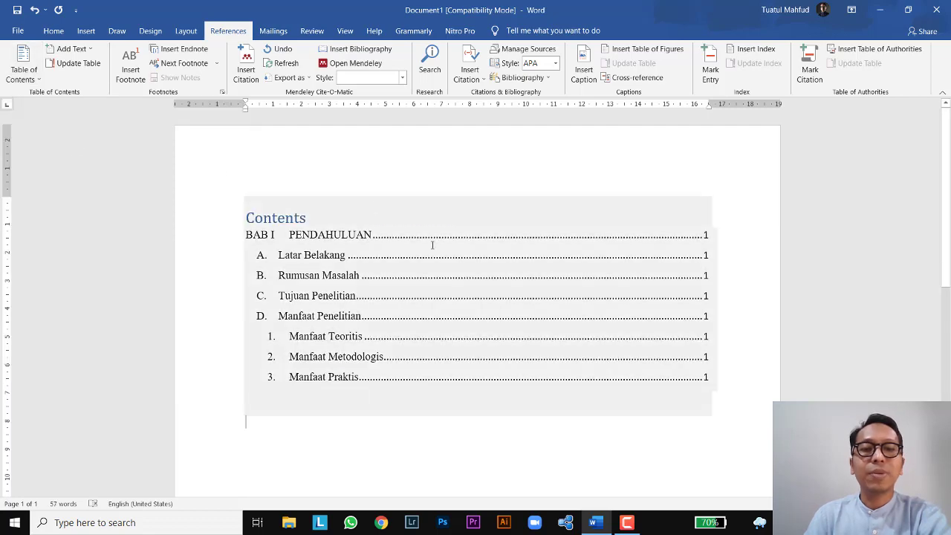
- Replace the table of contents title with "DAFTAR ISI" and add a blank line below it
scroll(431, 245, down, 5)
scroll(438, 394, down, 3)
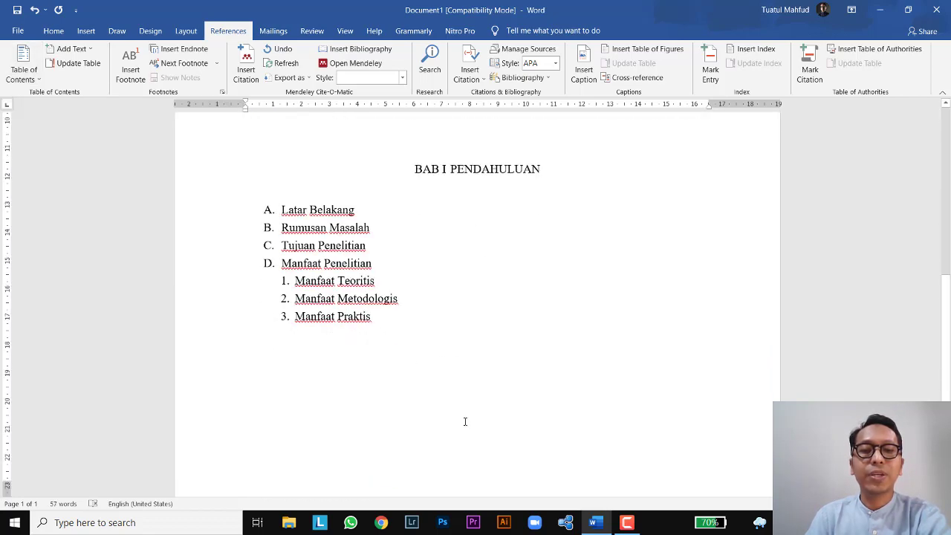
scroll(420, 405, up, 6)
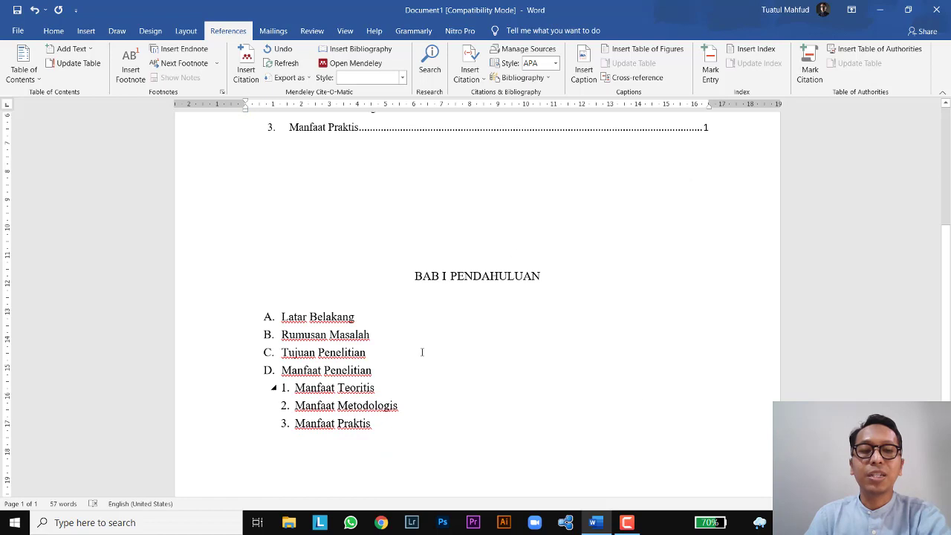
scroll(422, 352, down, 2)
scroll(650, 343, up, 5)
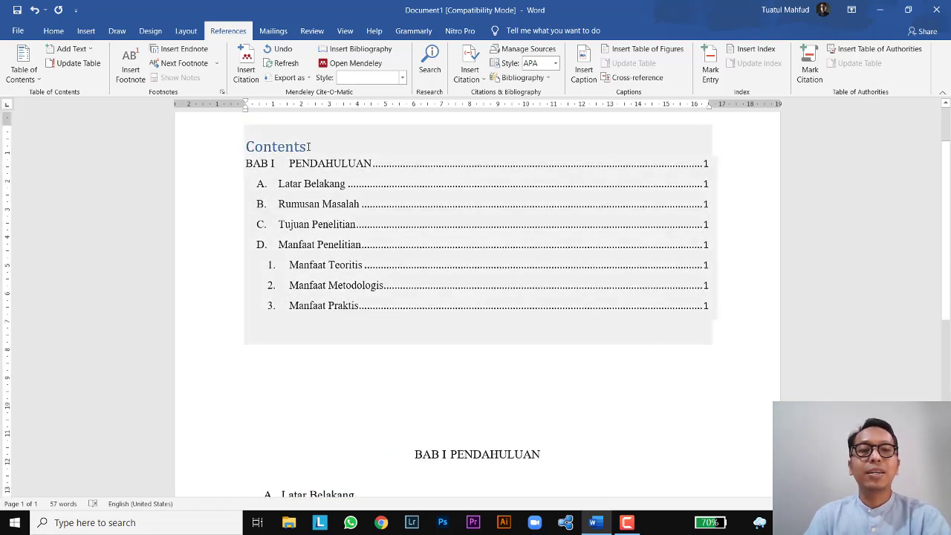
drag(308, 146, 245, 145)
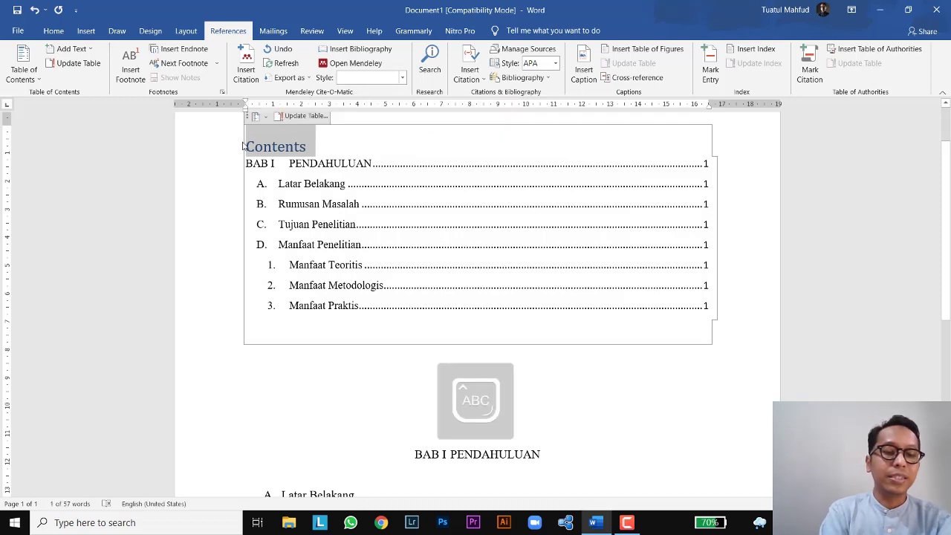
text(DAFTAR ISI)
key(Return)
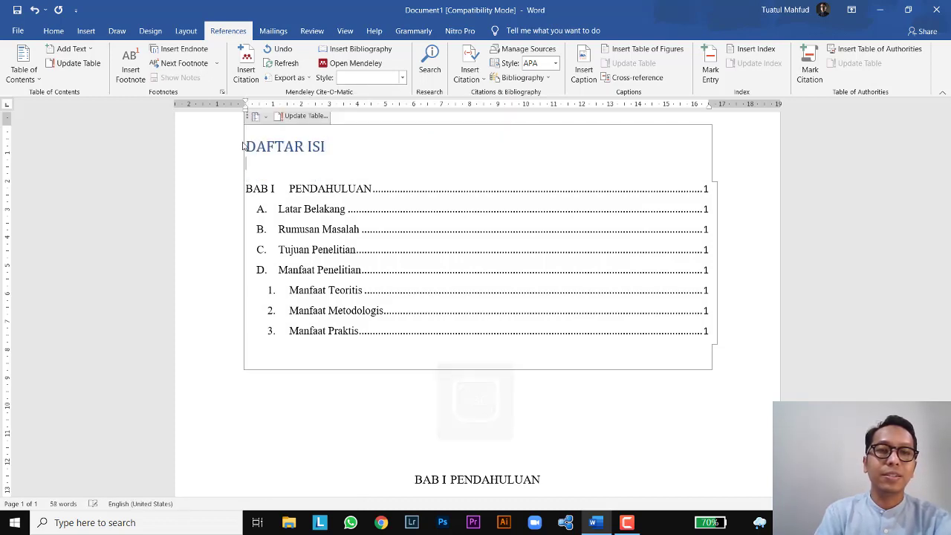
- Center the "DAFTAR ISI" title and set its font to Times New Roman
click(225, 148)
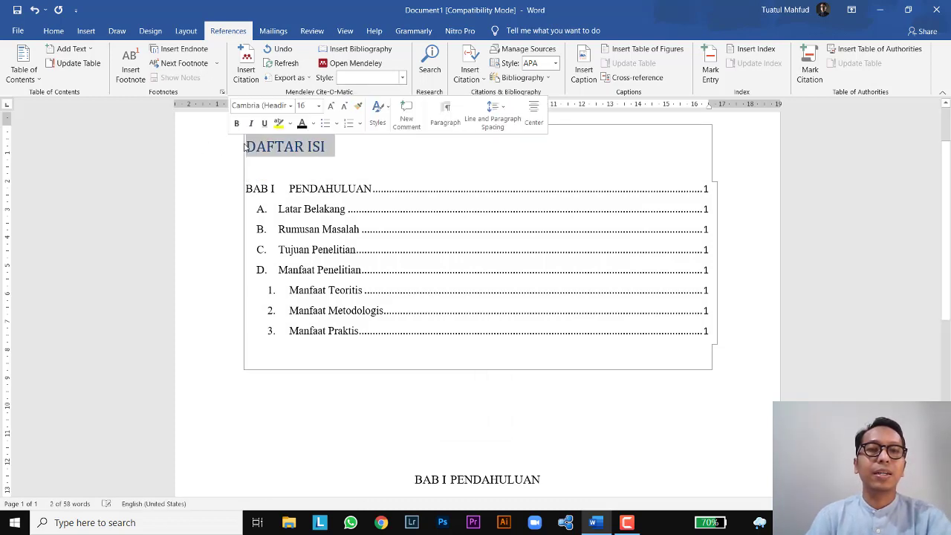
click(53, 31)
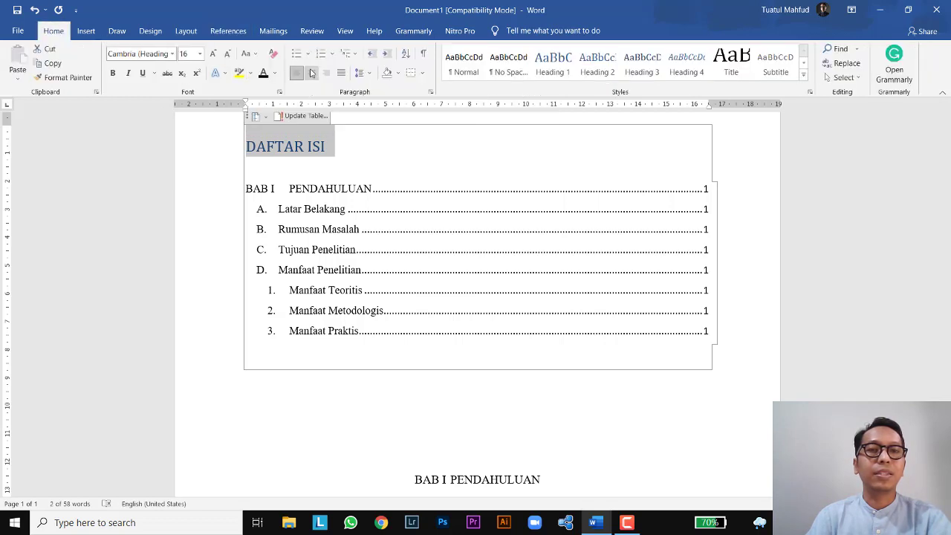
click(312, 72)
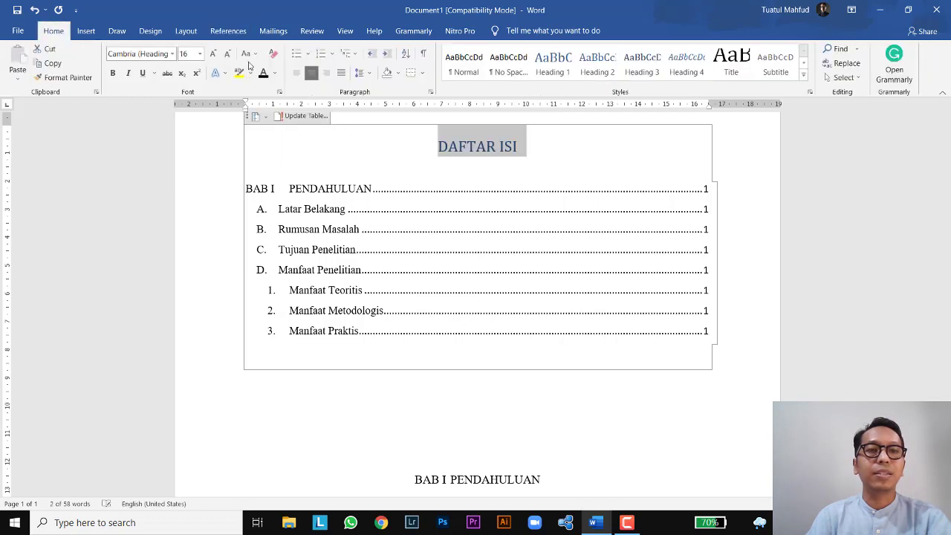
click(171, 53)
click(142, 121)
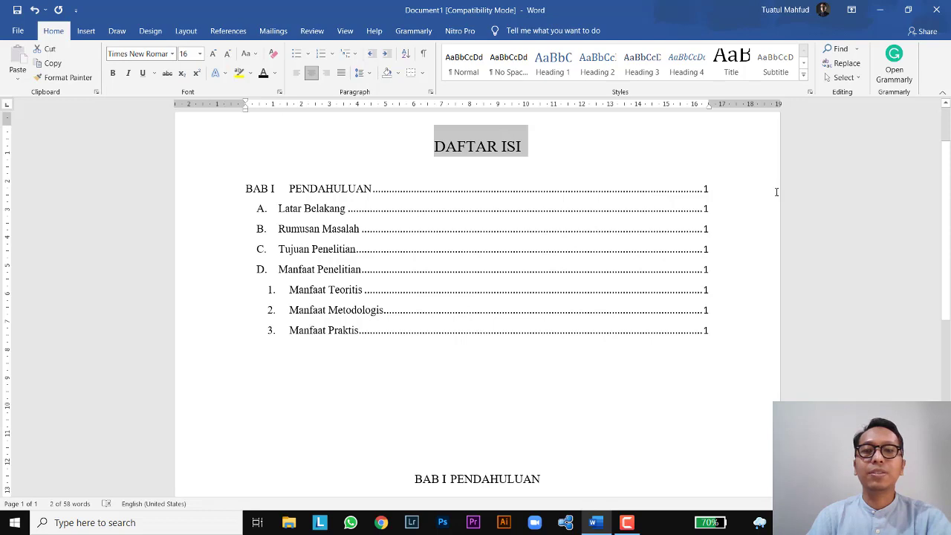
click(776, 192)
- Insert blank lines above "BAB I PENDAHULUAN" until the chapter title and its subheadings move to the second page
scroll(757, 297, down, 5)
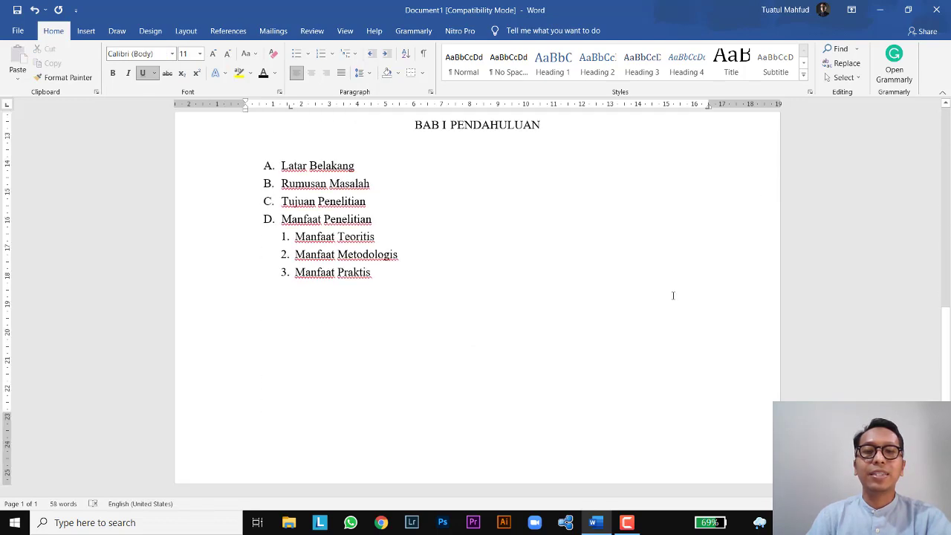
scroll(464, 144, up, 2)
click(457, 149)
key(Return)
key(Return)
key(Return)
key(Return)
key(Return)
key(Return)
key(Return)
key(Return)
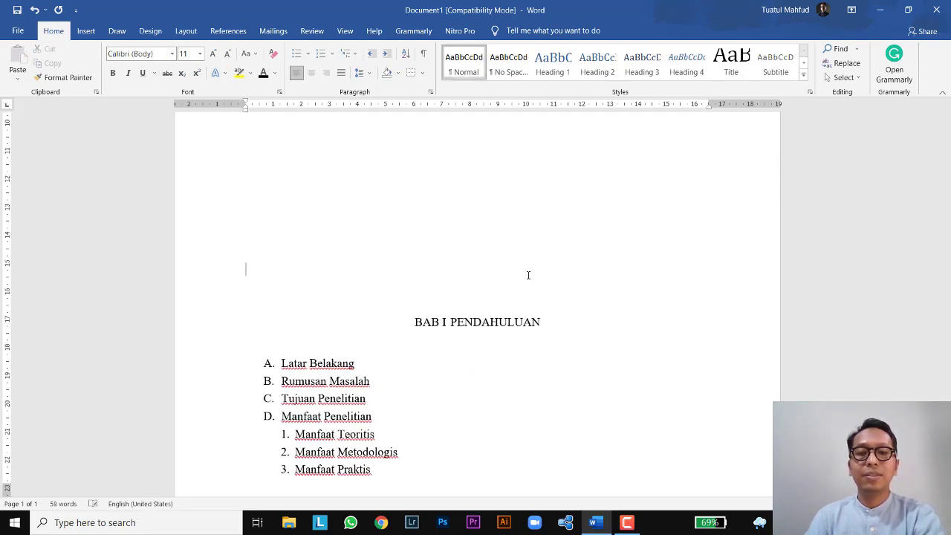
key(Return)
key(Return)
scroll(528, 275, down, 3)
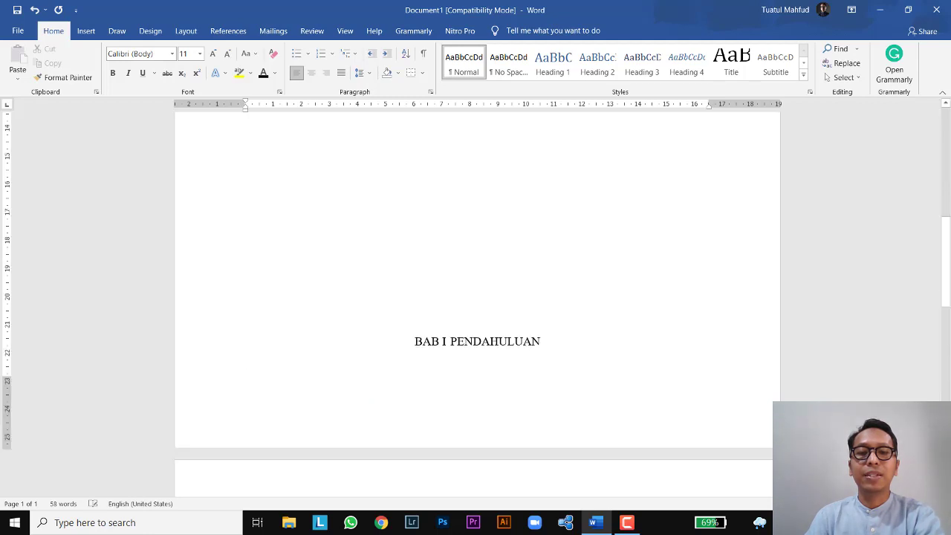
key(Return)
key(Return)
key(Return)
key(Return)
key(Return)
key(Return)
scroll(528, 278, down, 10)
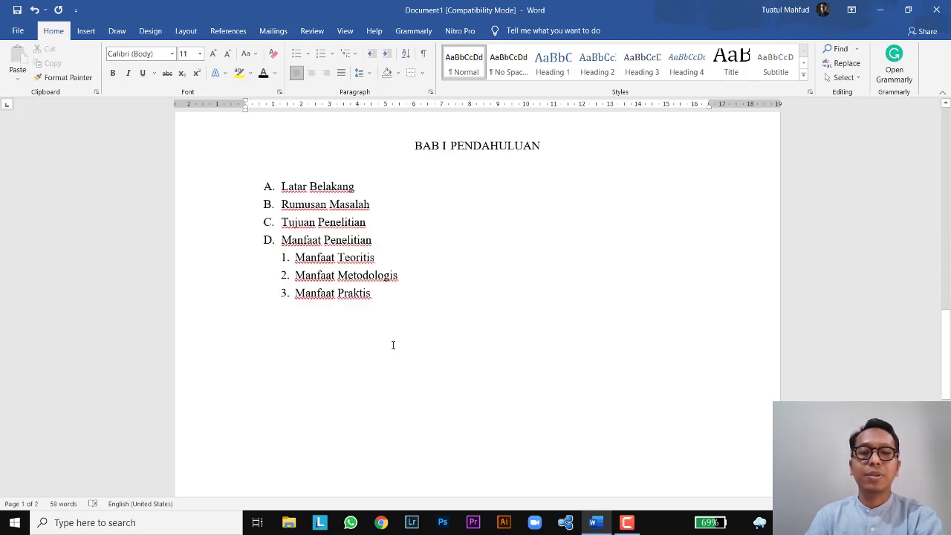
- Add the chapter title "BAB II KAJIAN TEORI" below the BAB I subheadings, with a tab between "BAB II" and "KAJIAN TEORI"
click(366, 346)
key(Down)
key(Down)
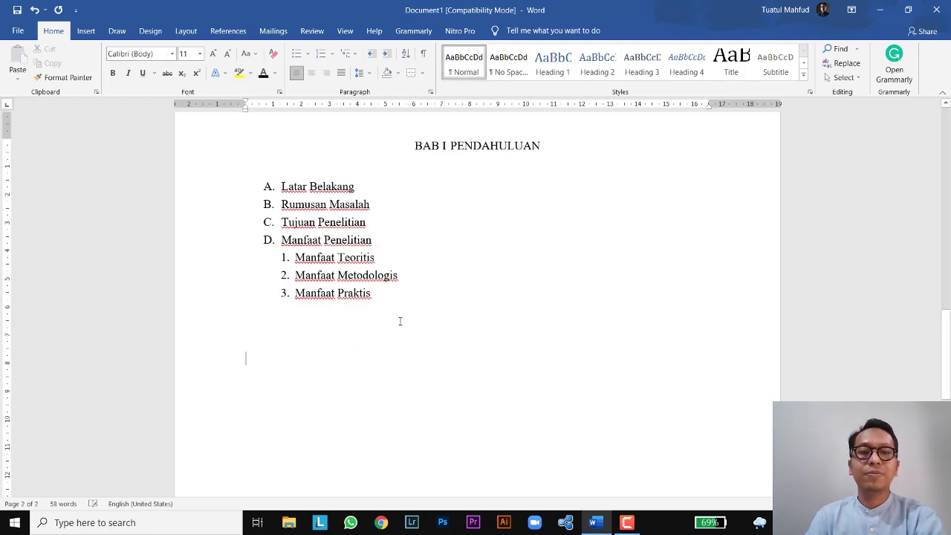
text(BAB)
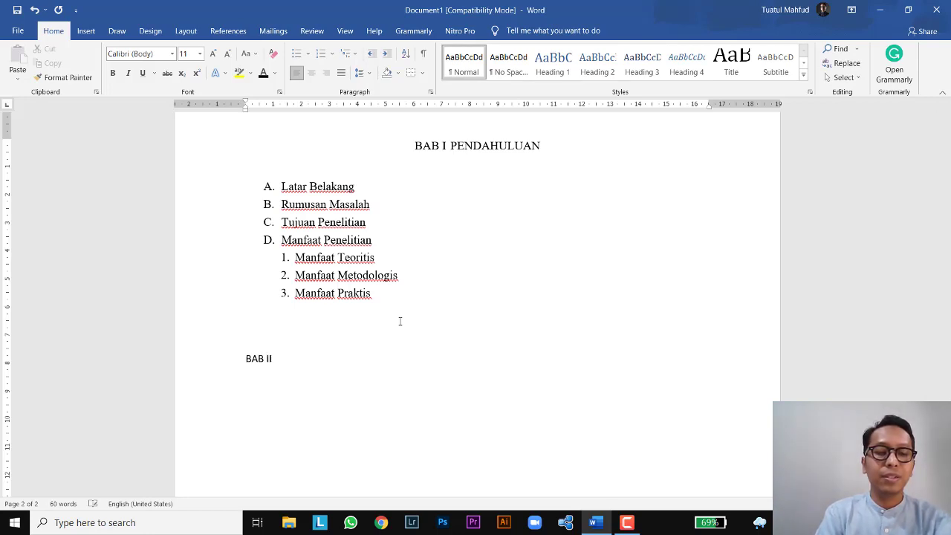
text( II)
key(Tab)
text(KAJIAN TEORI)
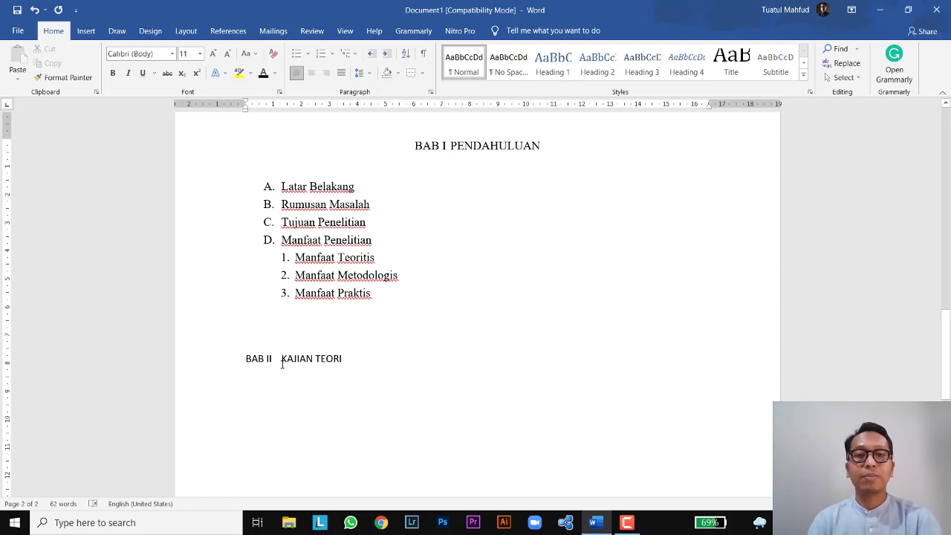
- Copy the "BAB I PENDAHULUAN" formatting onto "BAB II KAJIAN TEORI" with Format Painter and start a new line below it
click(202, 151)
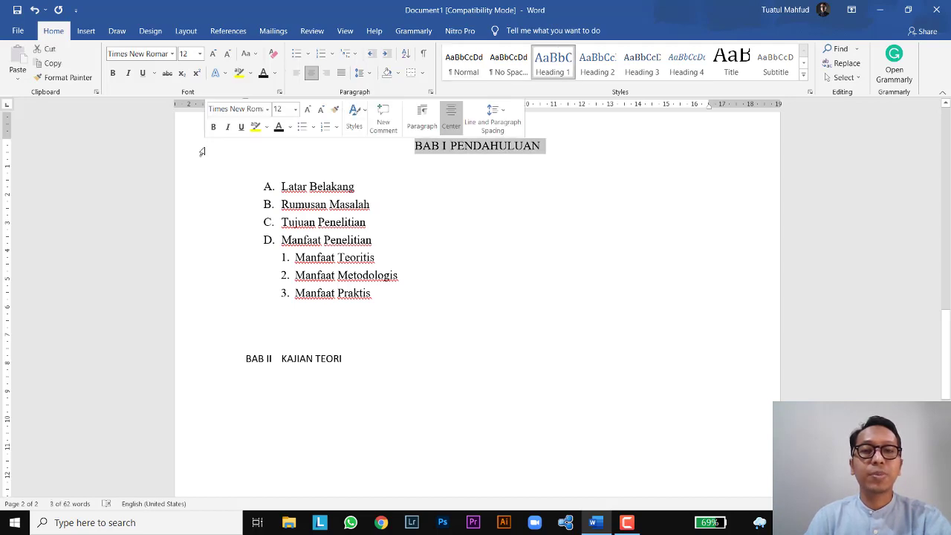
click(65, 77)
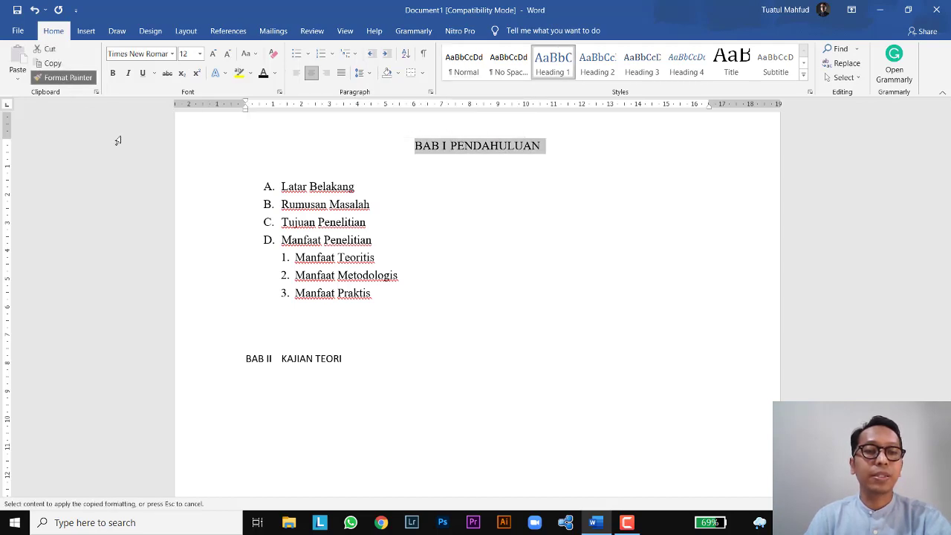
click(196, 364)
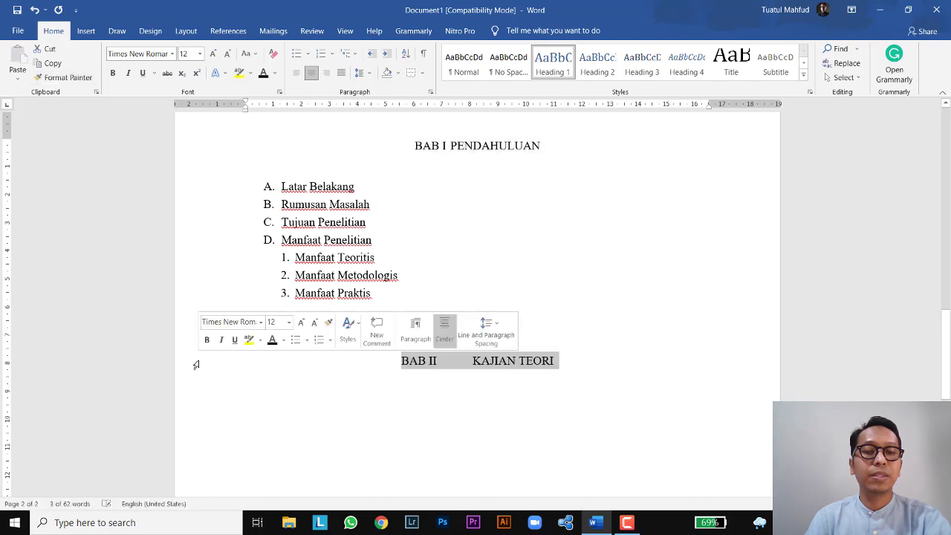
click(559, 380)
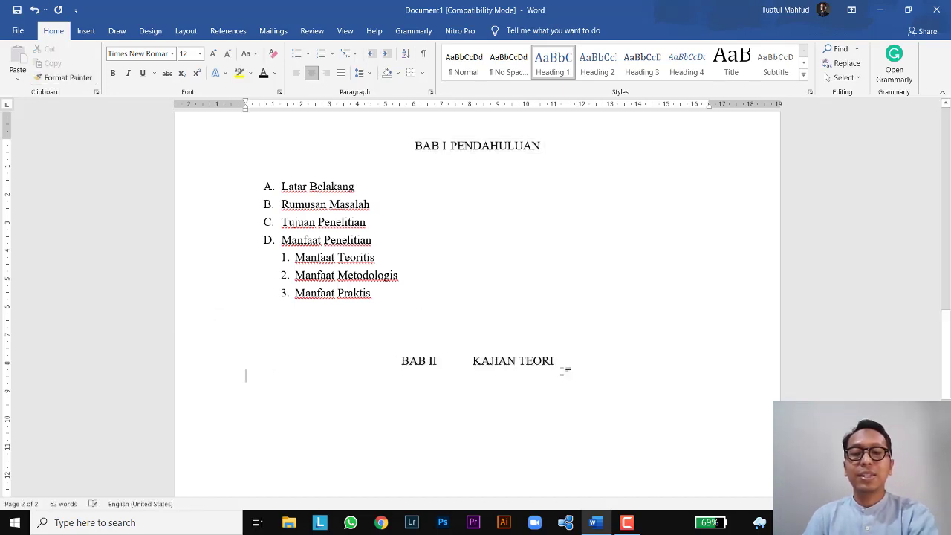
key(Return)
text(A)
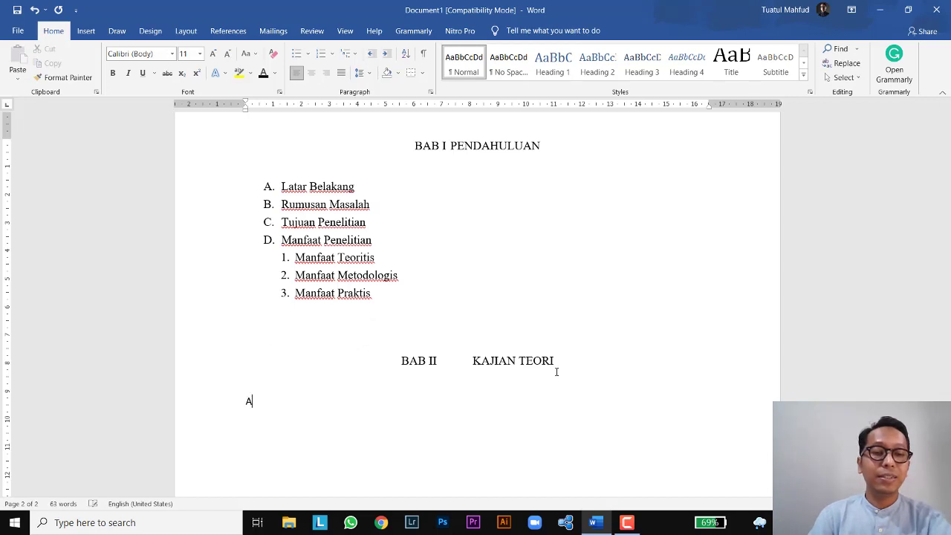
text(.)
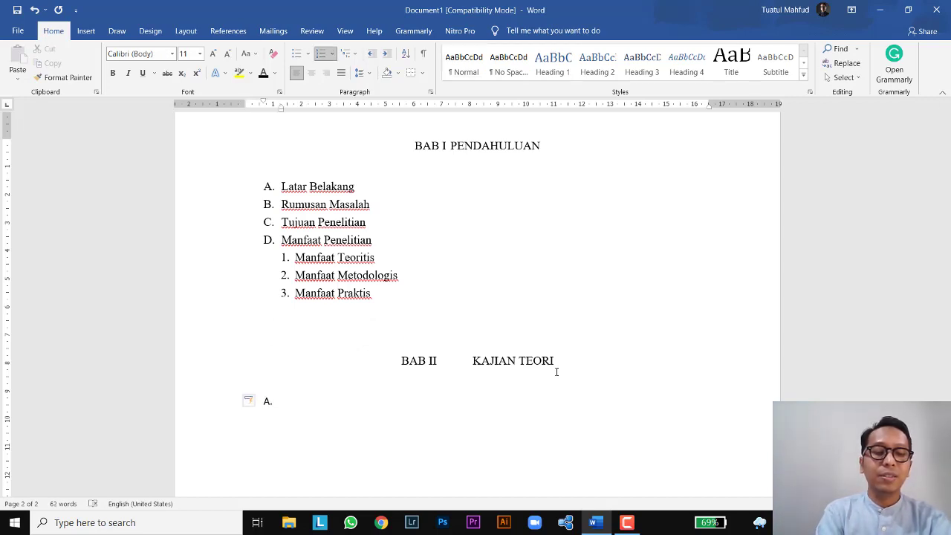
key(BackSpace)
key(BackSpace)
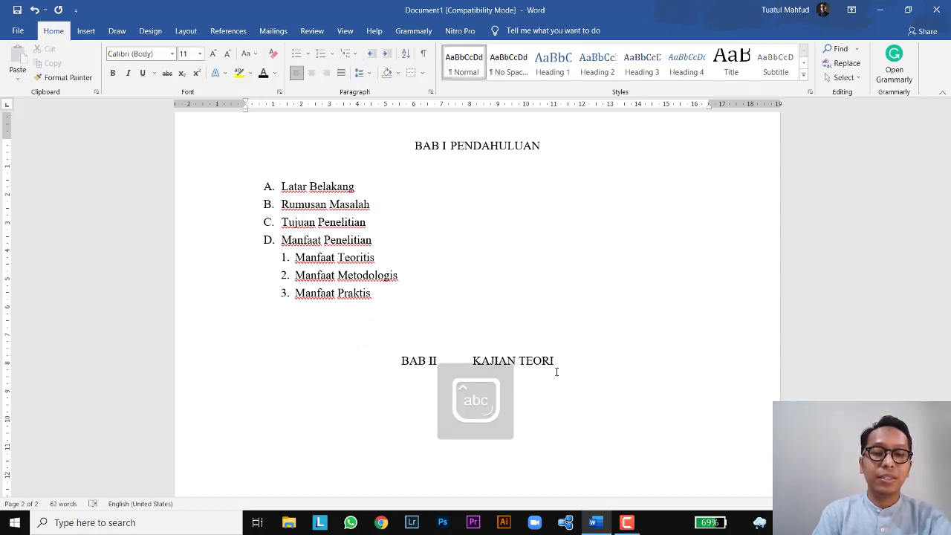
- Add the subheading "Teori A" under "BAB II KAJIAN TEORI" and copy the "Latar Belakang" formatting onto it with Format Painter
text(Teori )
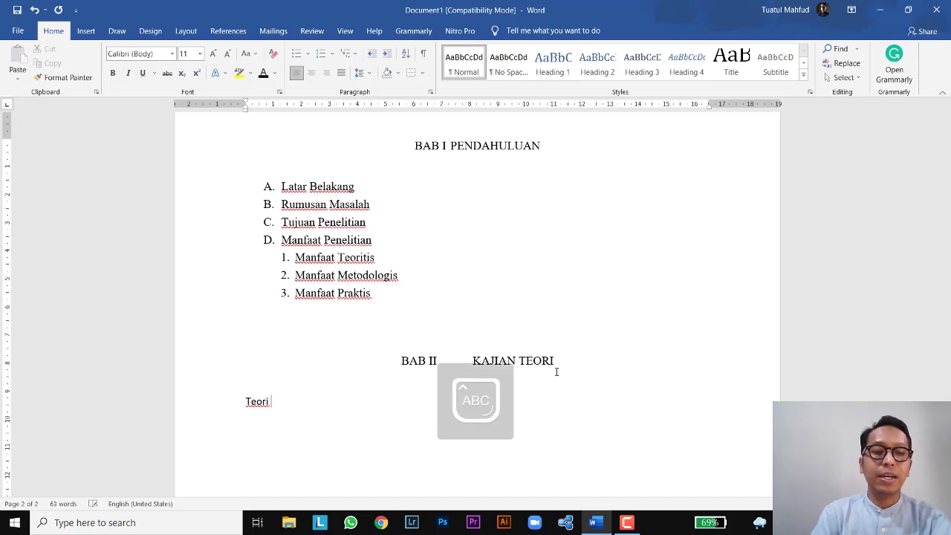
text(A)
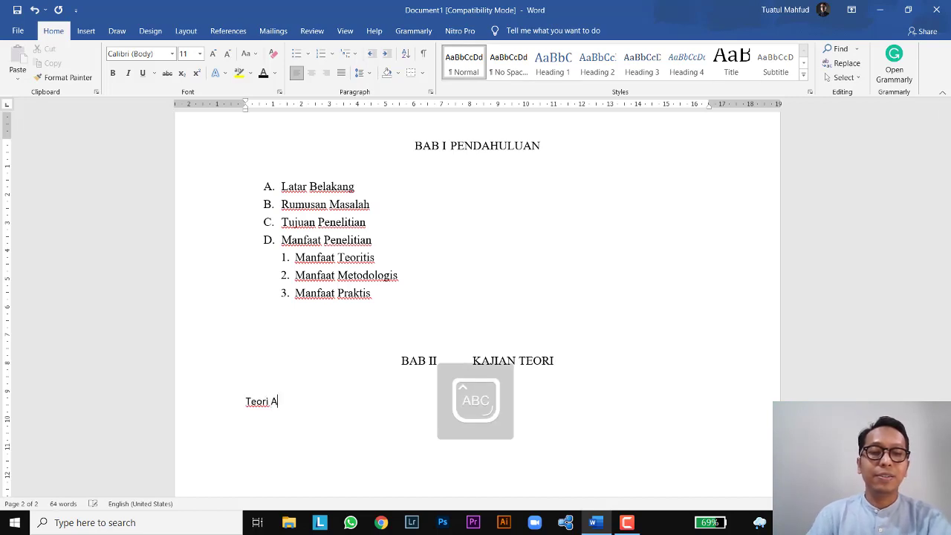
click(190, 403)
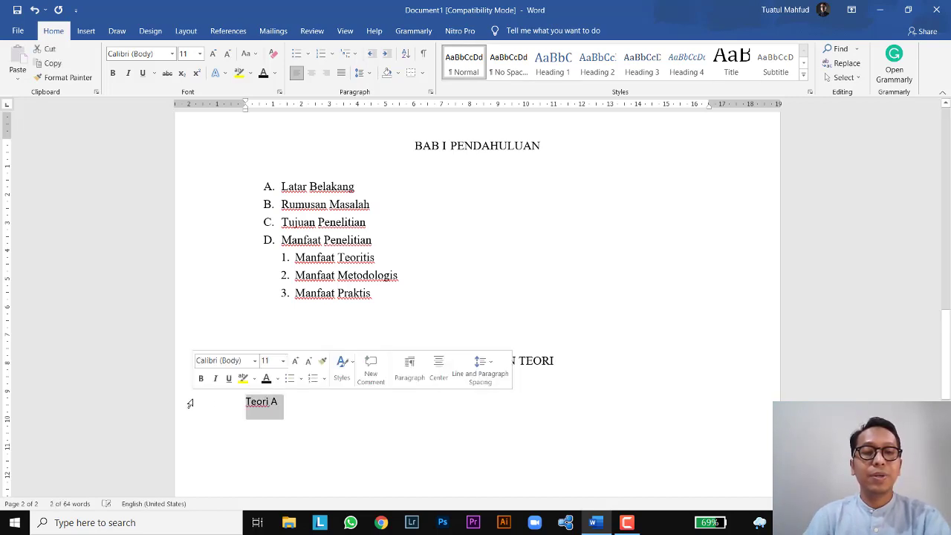
click(200, 188)
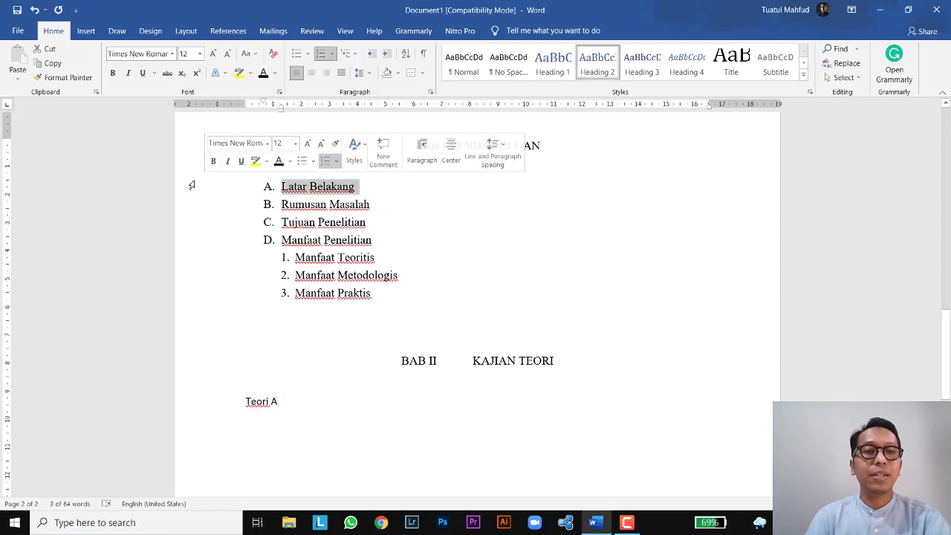
click(87, 80)
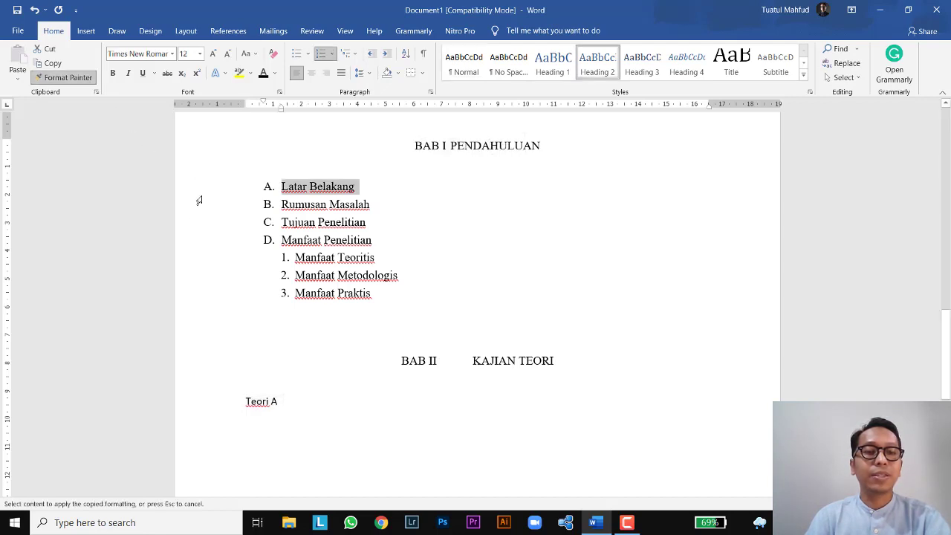
click(196, 404)
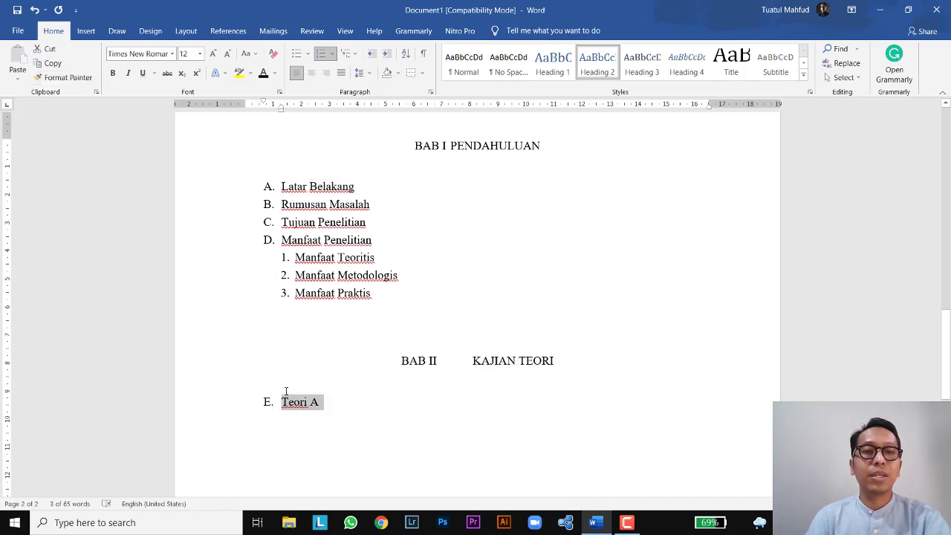
- Restart the numbering of the "Teori A" subheading as a new list starting at A
click(332, 54)
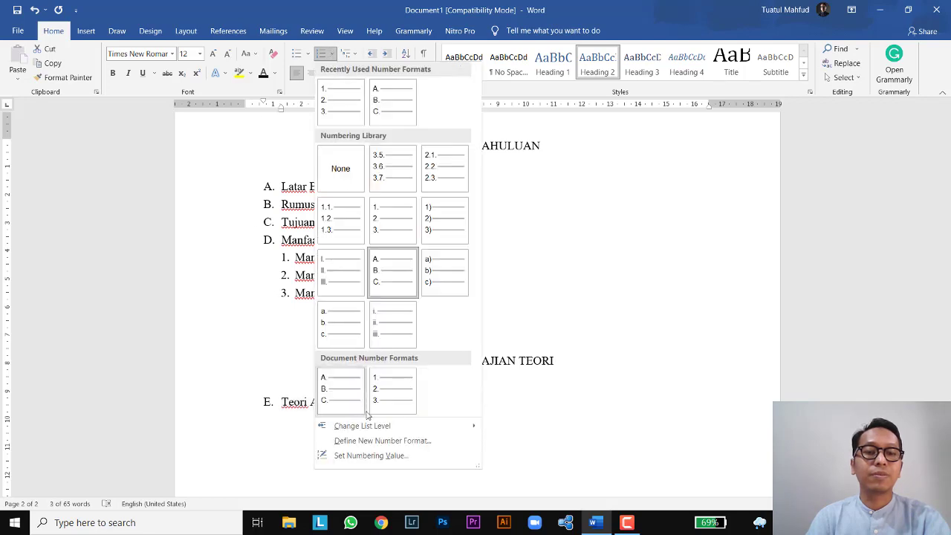
click(371, 454)
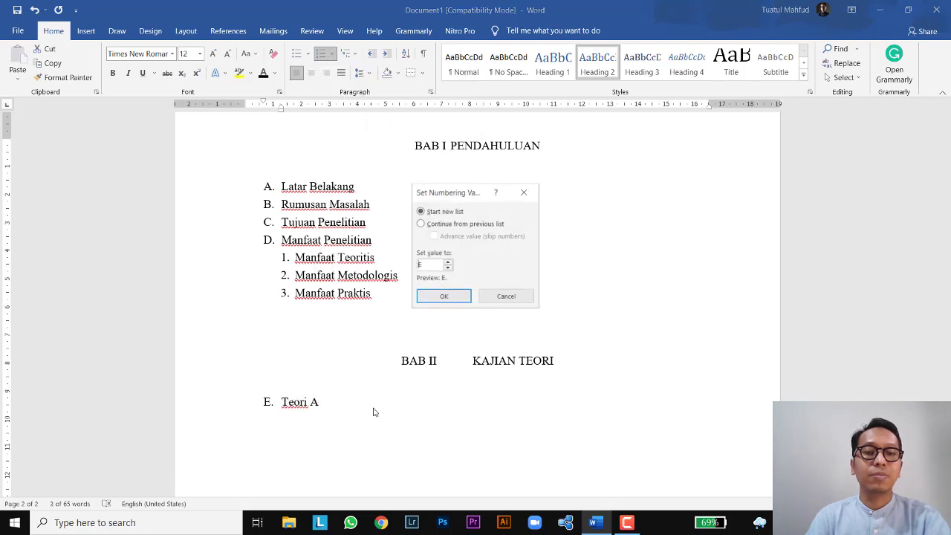
click(447, 268)
click(442, 297)
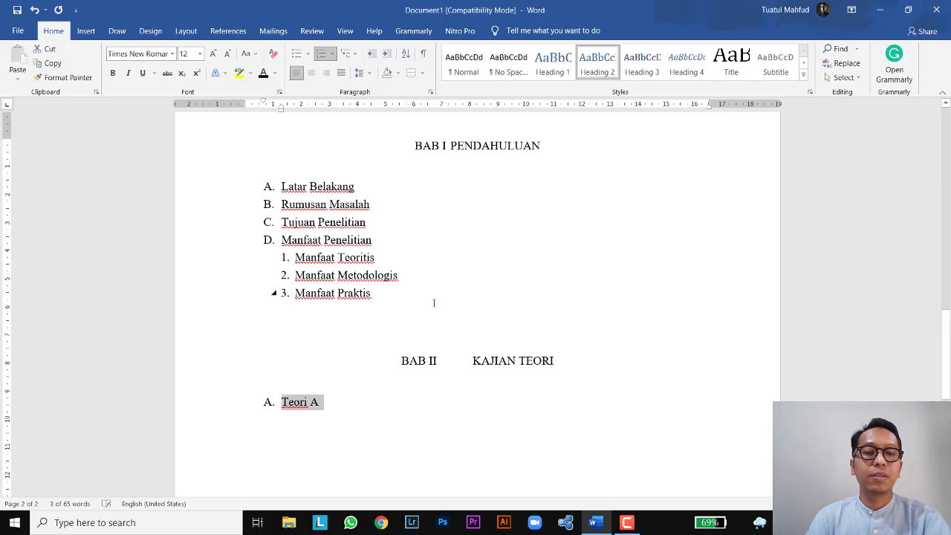
- Add the subheading "Teori B" below "Teori A" and copy the "Teori A" formatting onto it with Format Painter
click(355, 404)
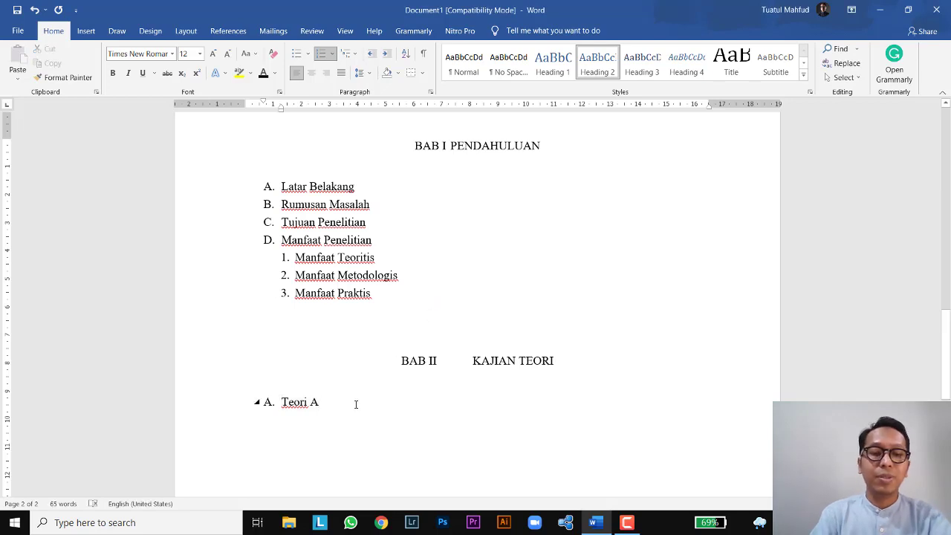
key(Return)
text(Teori B)
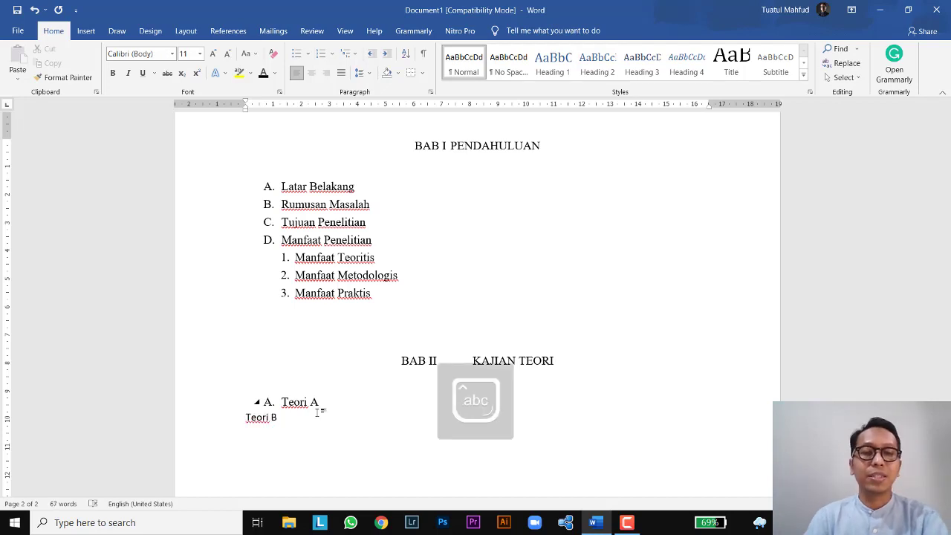
click(208, 411)
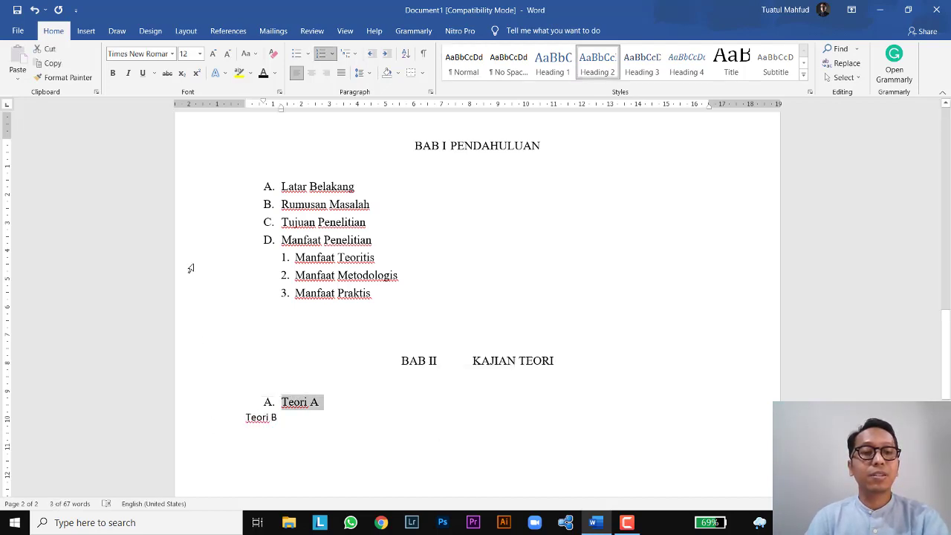
click(66, 77)
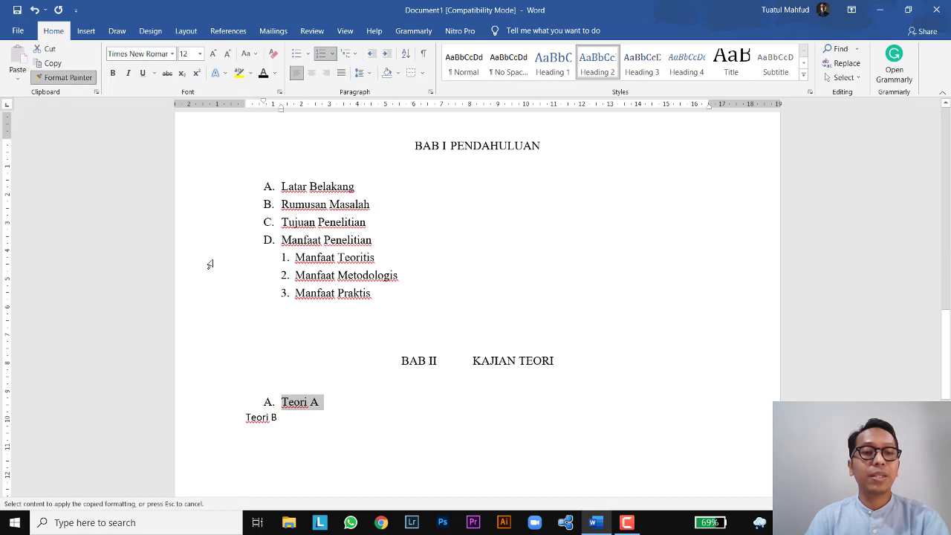
click(191, 422)
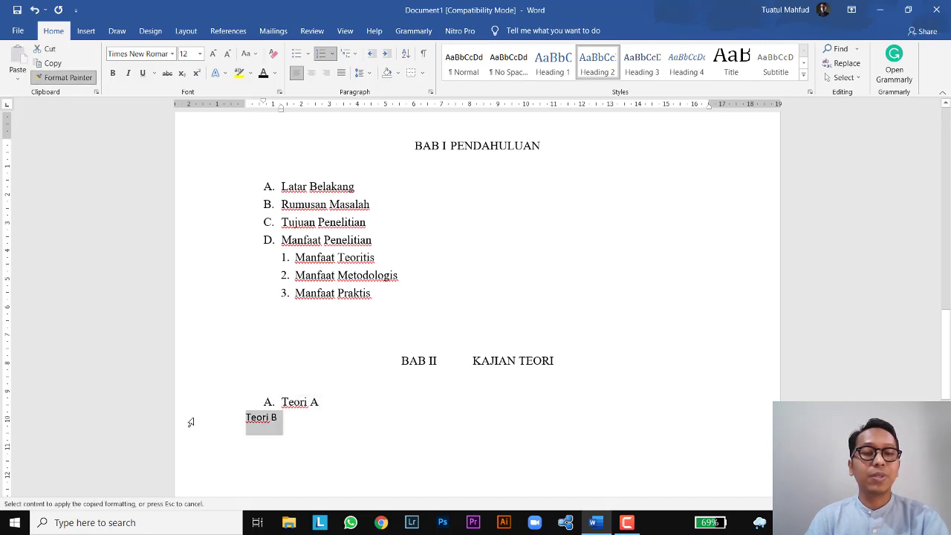
click(366, 426)
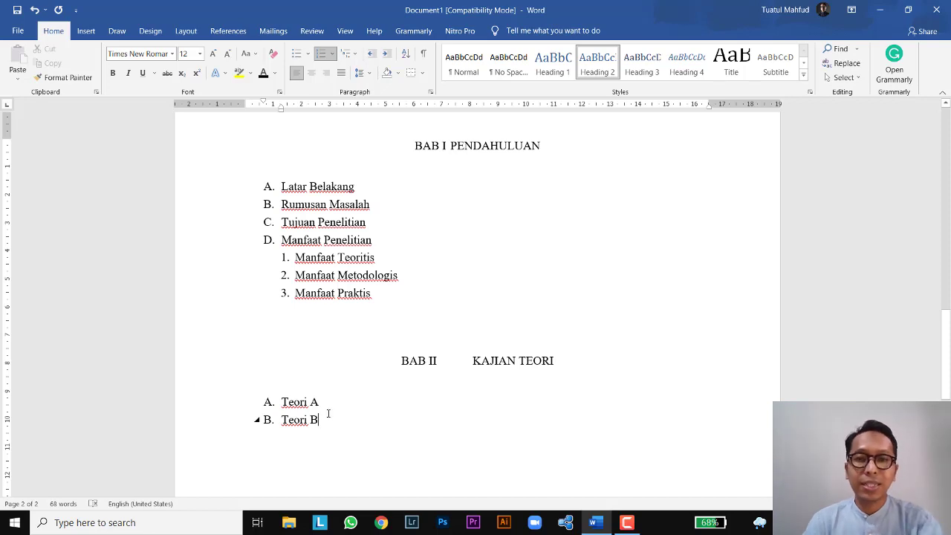
- Update the entire "DAFTAR ISI" table of contents, covering both its entries and page numbers
scroll(353, 410, up, 5)
scroll(327, 413, up, 3)
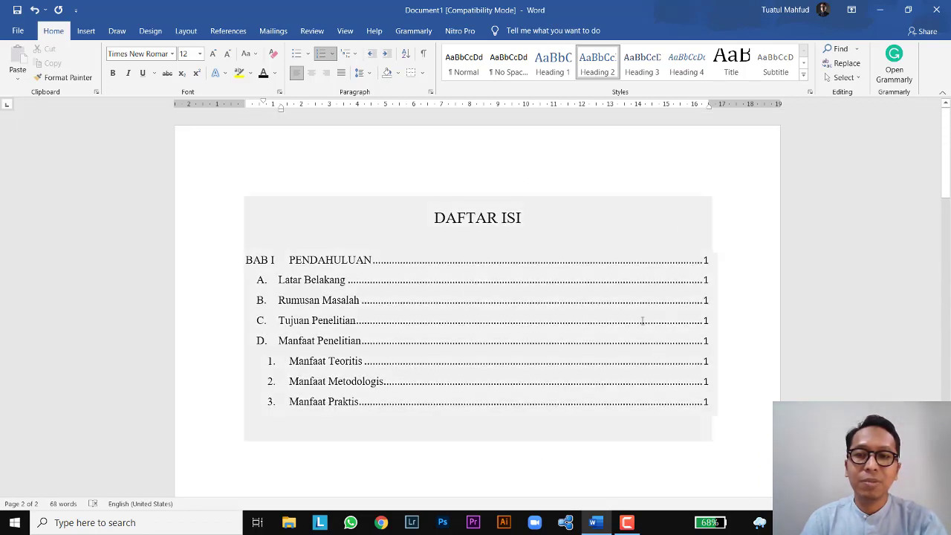
scroll(698, 297, down, 8)
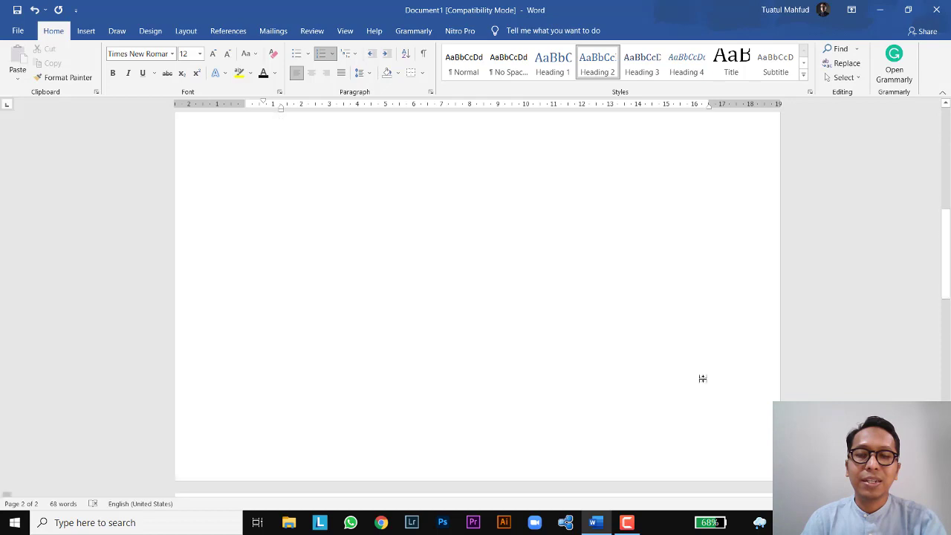
scroll(701, 380, down, 3)
scroll(483, 260, up, 2)
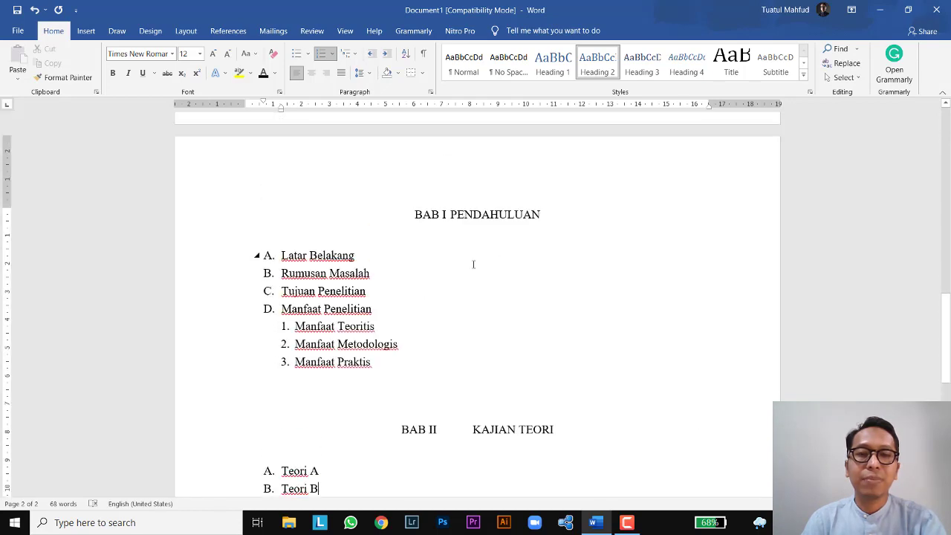
scroll(431, 393, down, 2)
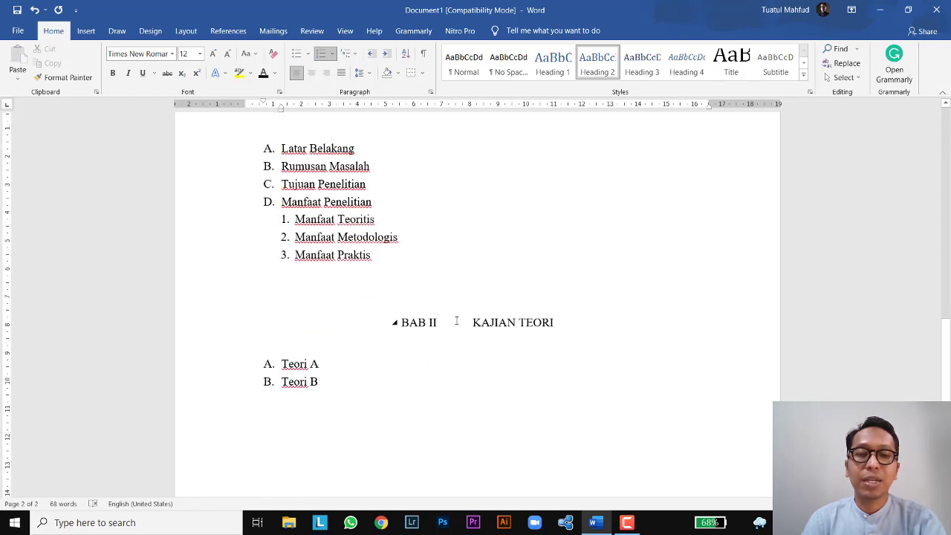
scroll(436, 394, up, 15)
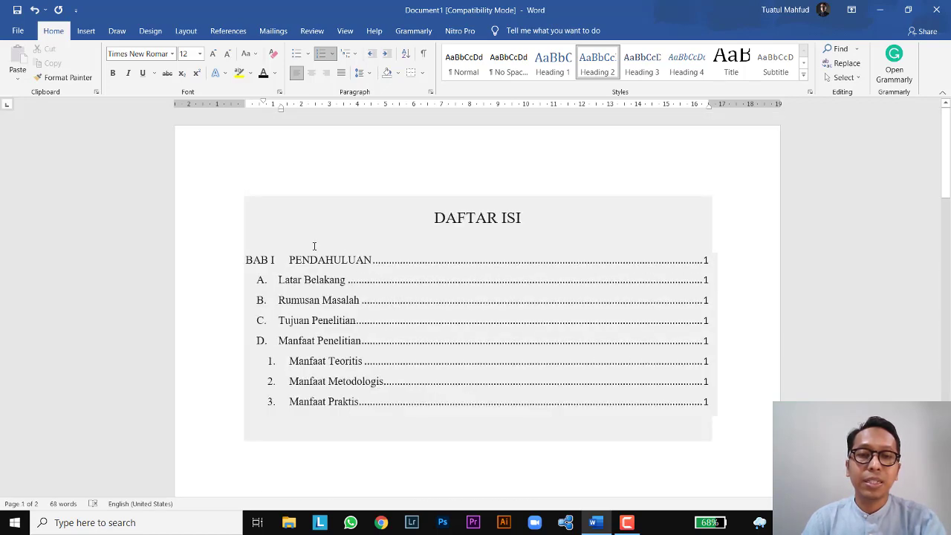
click(314, 246)
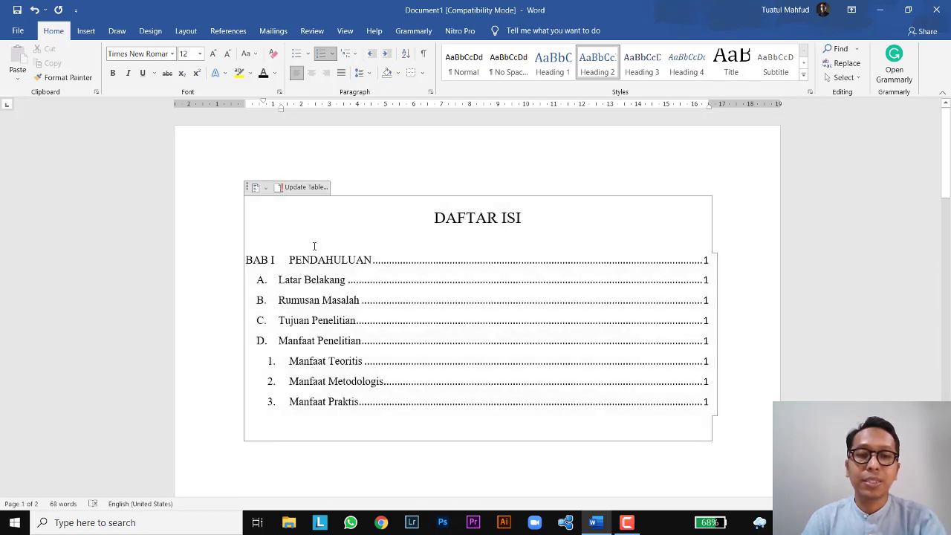
click(288, 195)
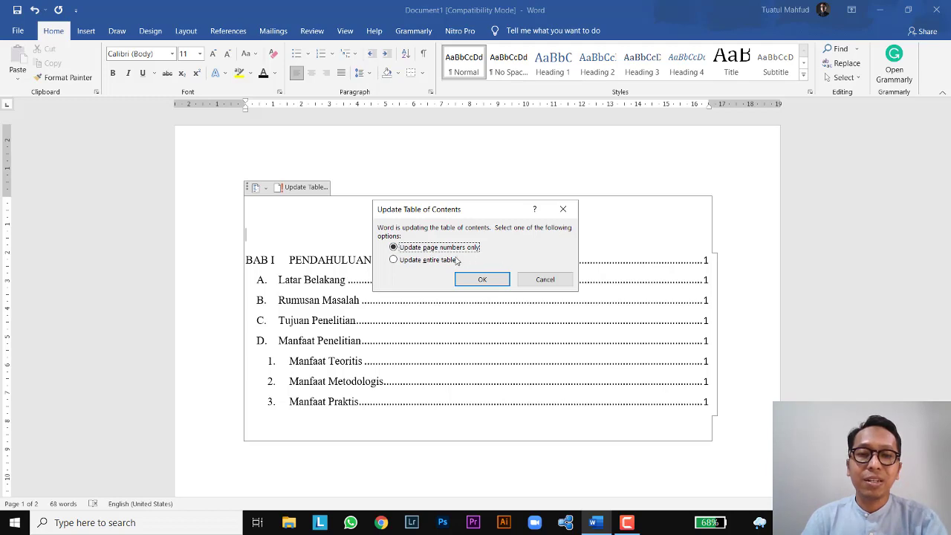
click(394, 260)
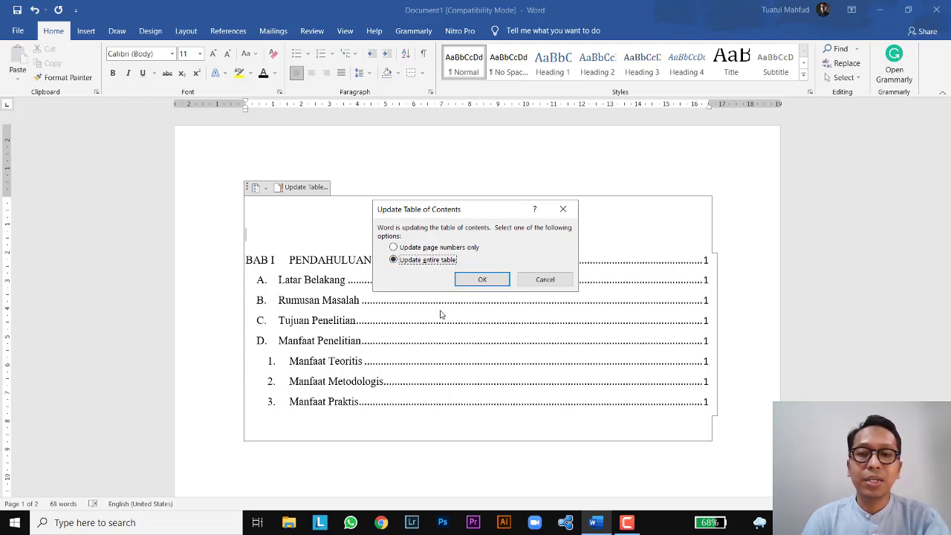
click(471, 280)
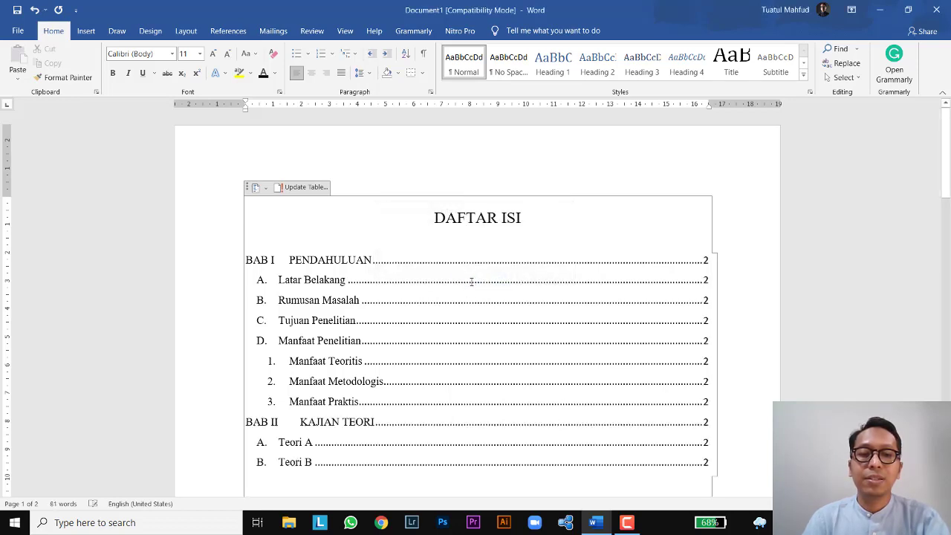
- Review the updated table of contents and compare it with the chapter headings on the second page
scroll(471, 334, down, 3)
scroll(326, 370, up, 1)
scroll(326, 370, up, 1)
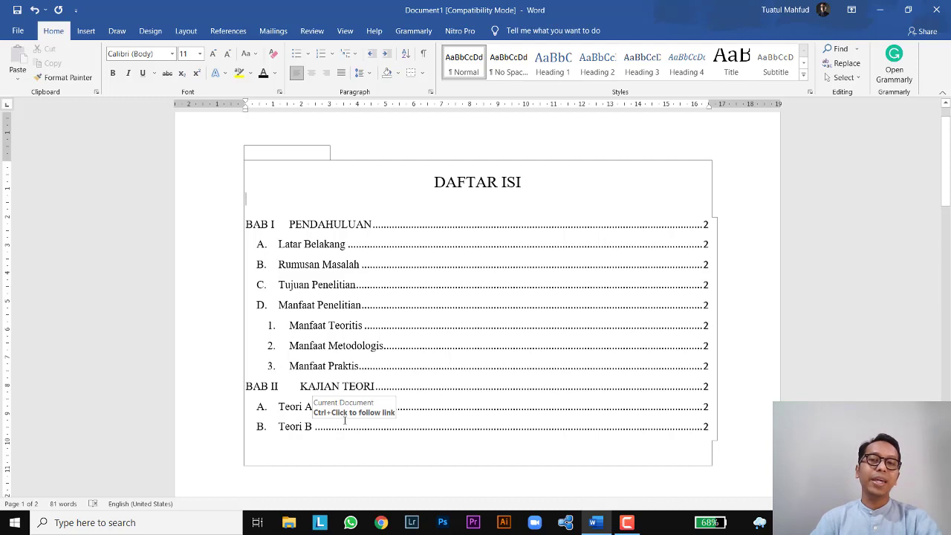
scroll(334, 394, down, 10)
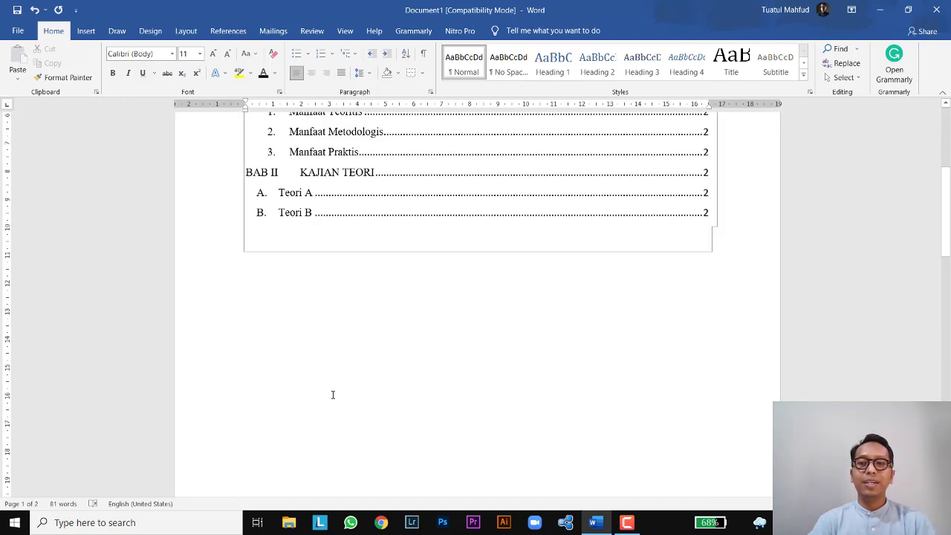
scroll(333, 398, down, 5)
scroll(333, 398, up, 15)
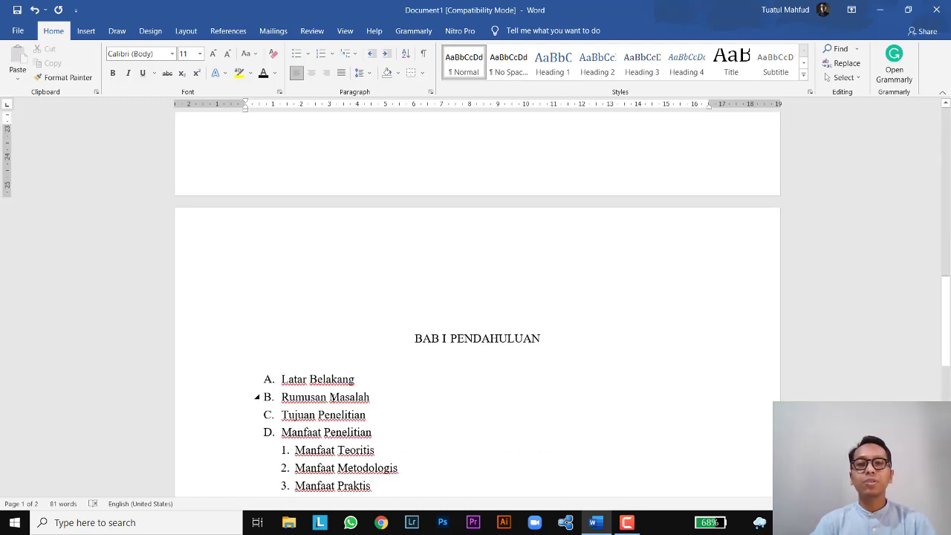
scroll(333, 398, up, 1)
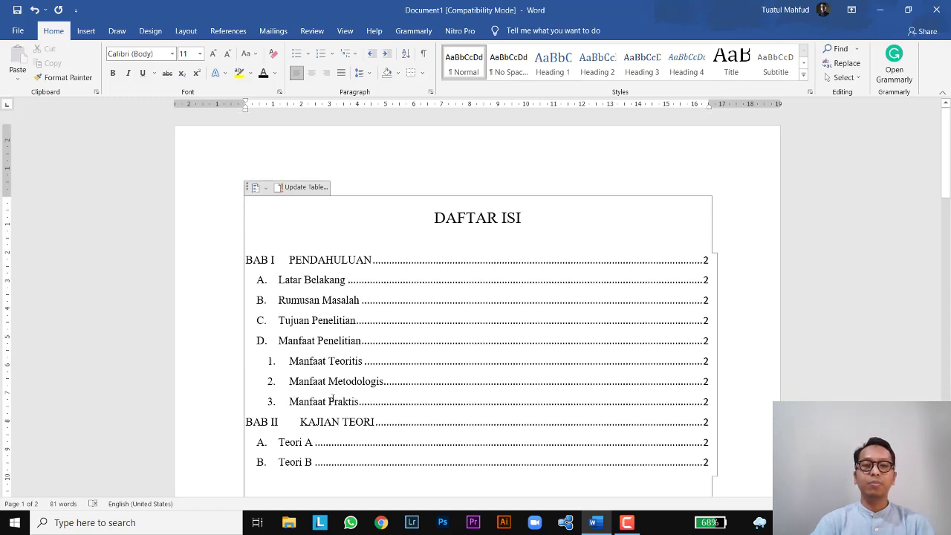